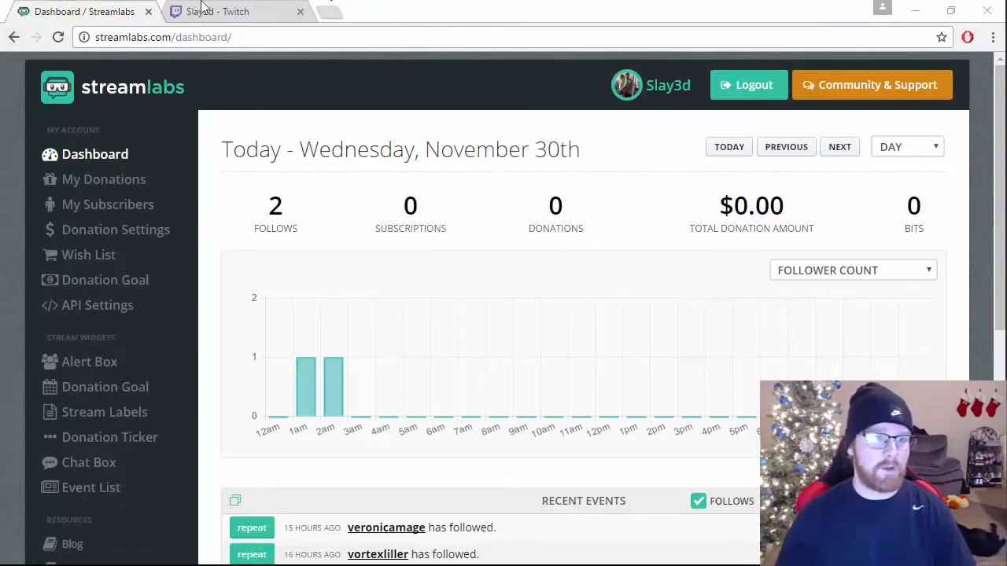
View the live stream on the Twitch channel page and return to the Streamlabs dashboard
click(241, 9)
scroll(404, 260, down, 2)
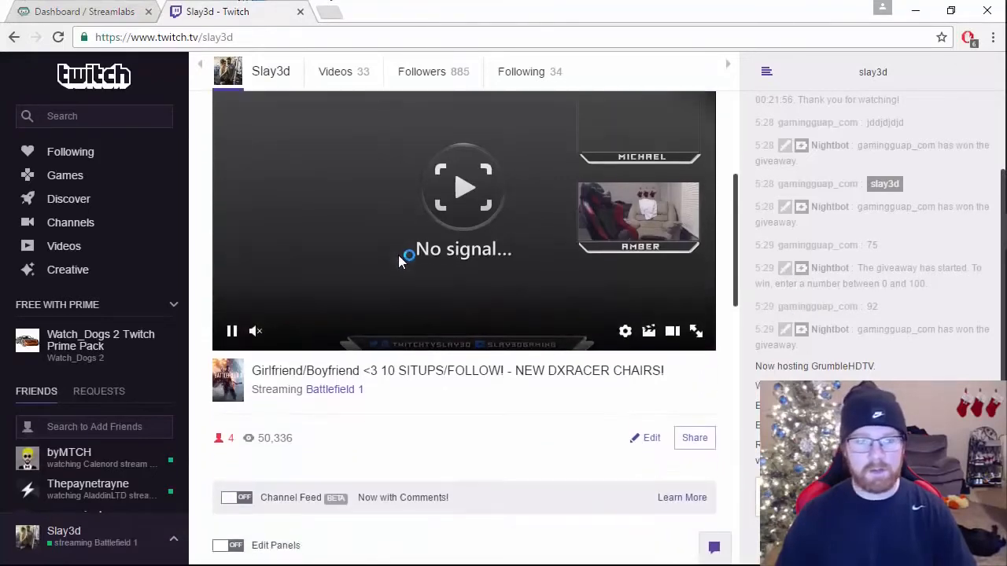
click(90, 9)
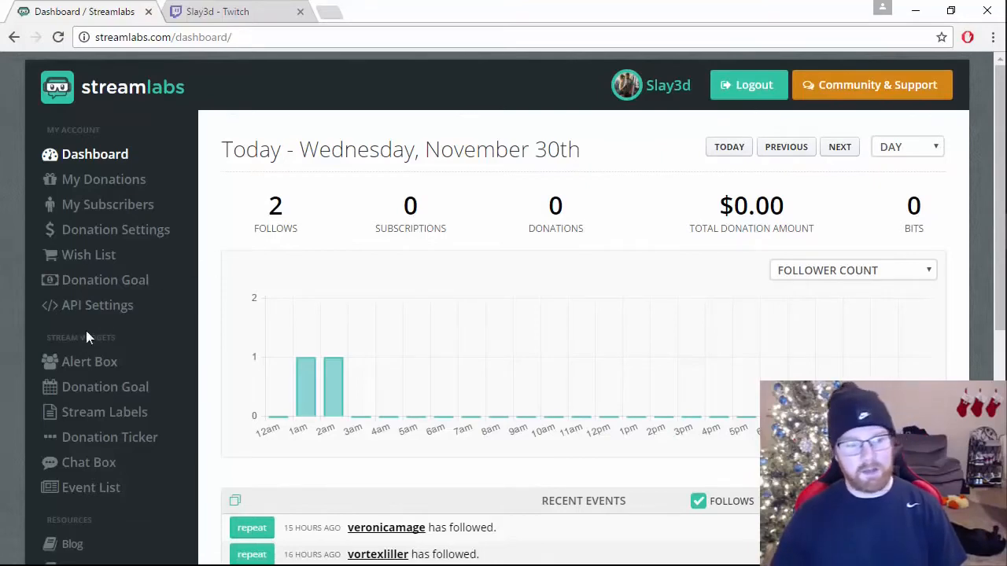
Copy the widget URL from the Streamlabs Alert Box page and switch to Open Broadcaster Software
click(85, 362)
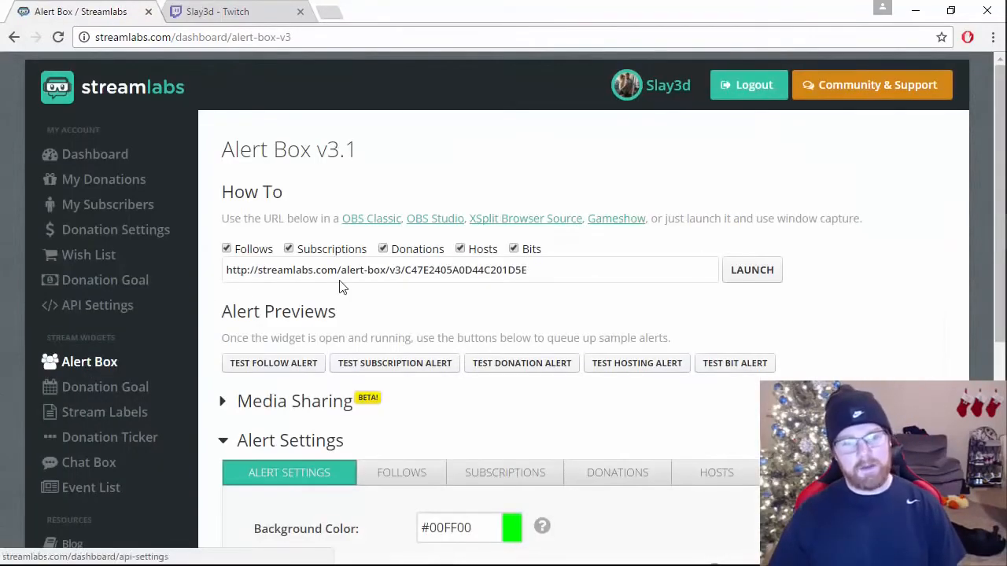
click(305, 275)
key(ctrl+c)
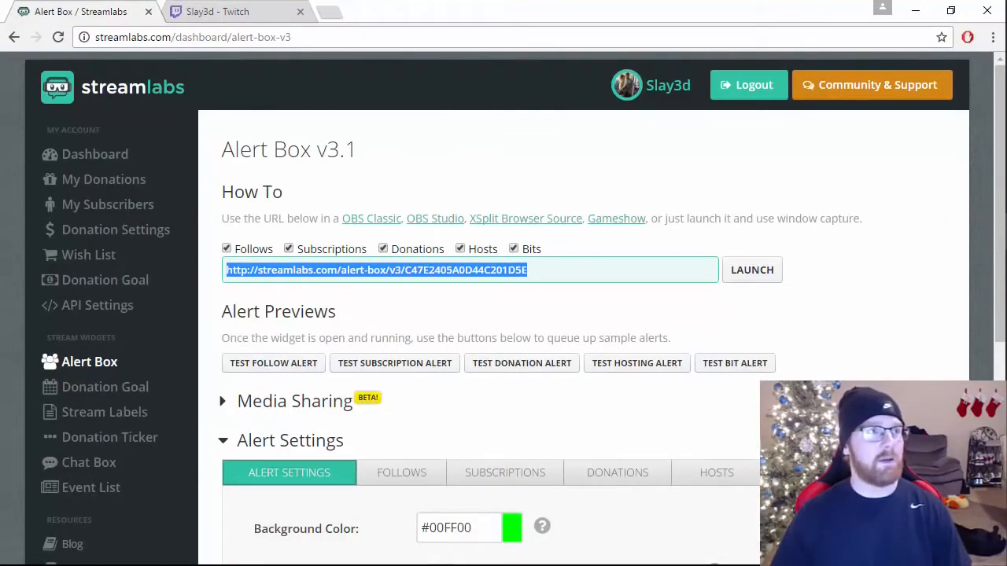
key(alt+Tab)
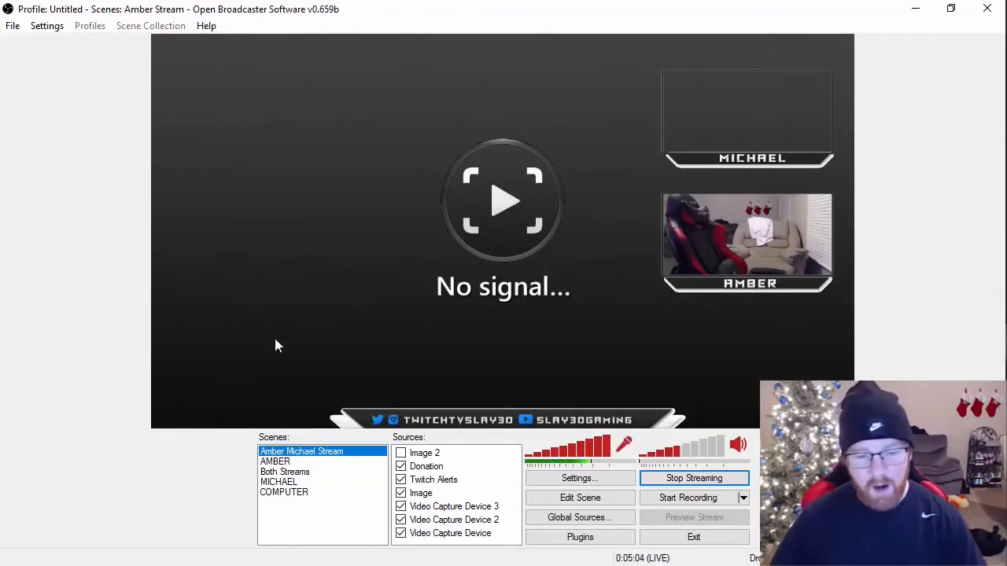
right_click(452, 547)
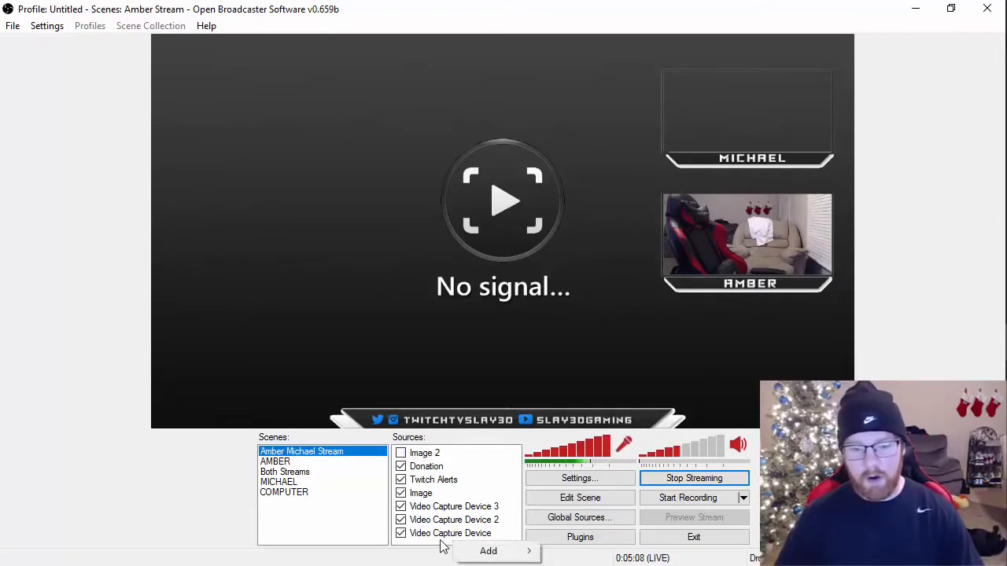
click(442, 546)
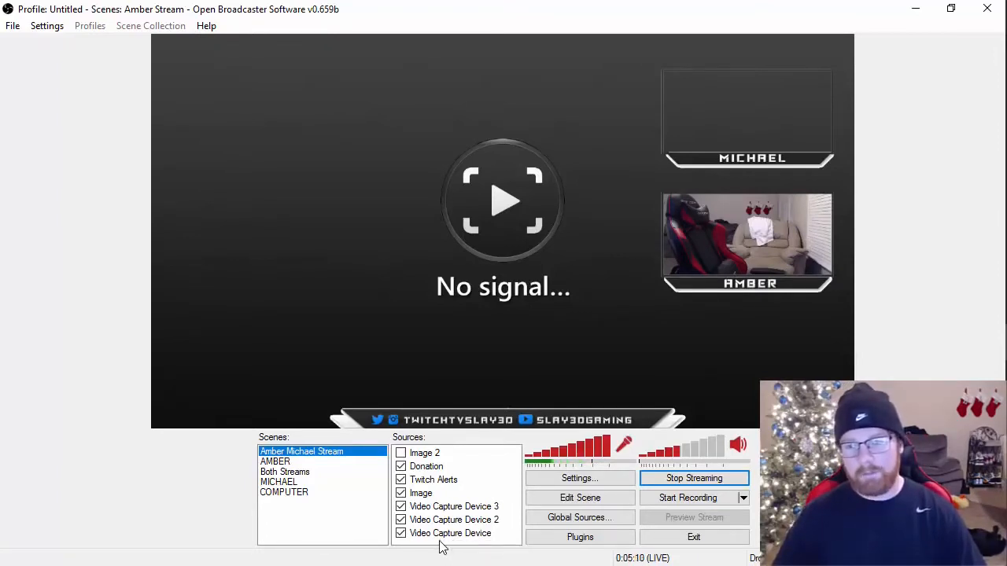
right_click(440, 547)
mouse_move(475, 553)
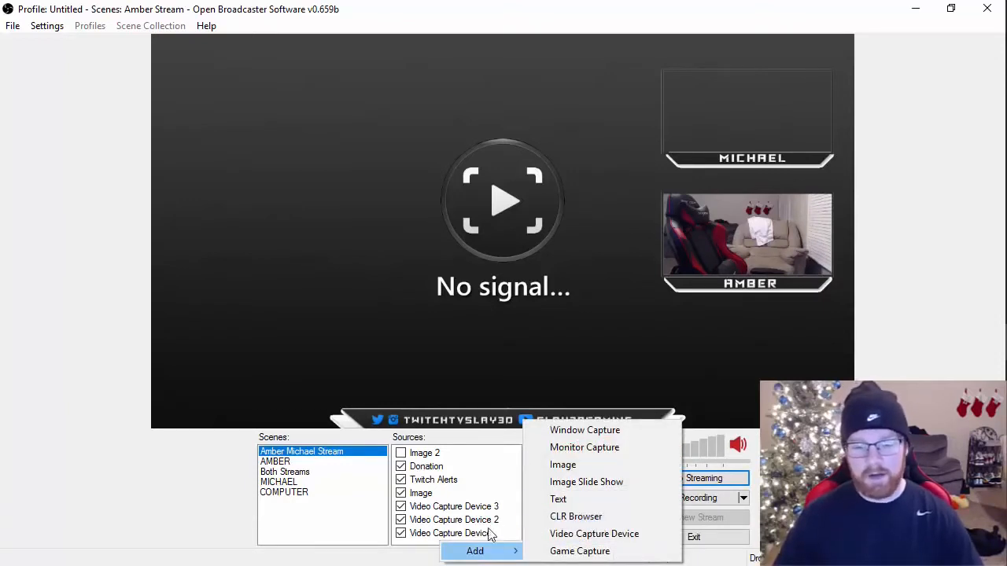
click(422, 549)
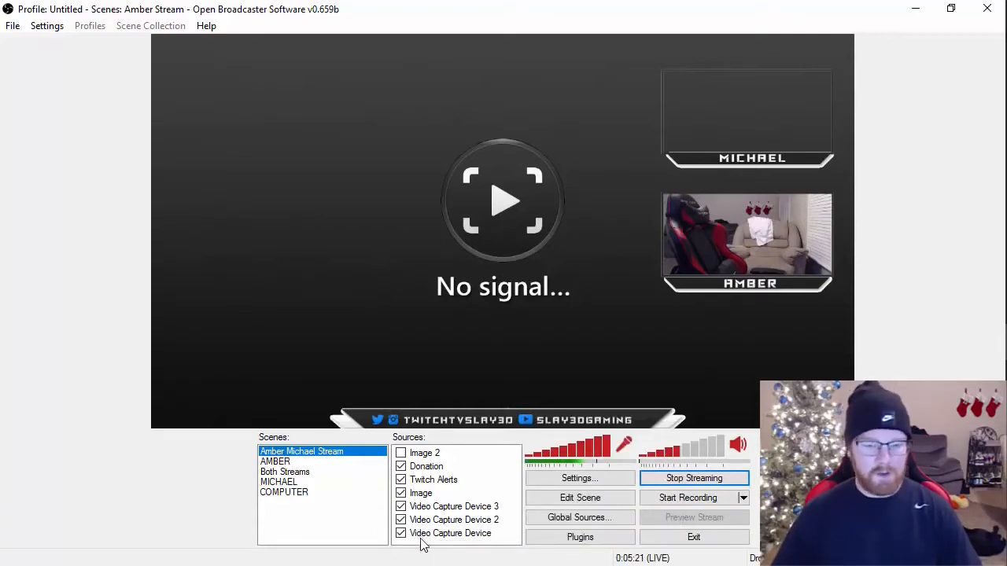
Hide the existing Twitch Alerts source and add a CLR Browser source named TwitchAlerts2
click(401, 480)
right_click(435, 543)
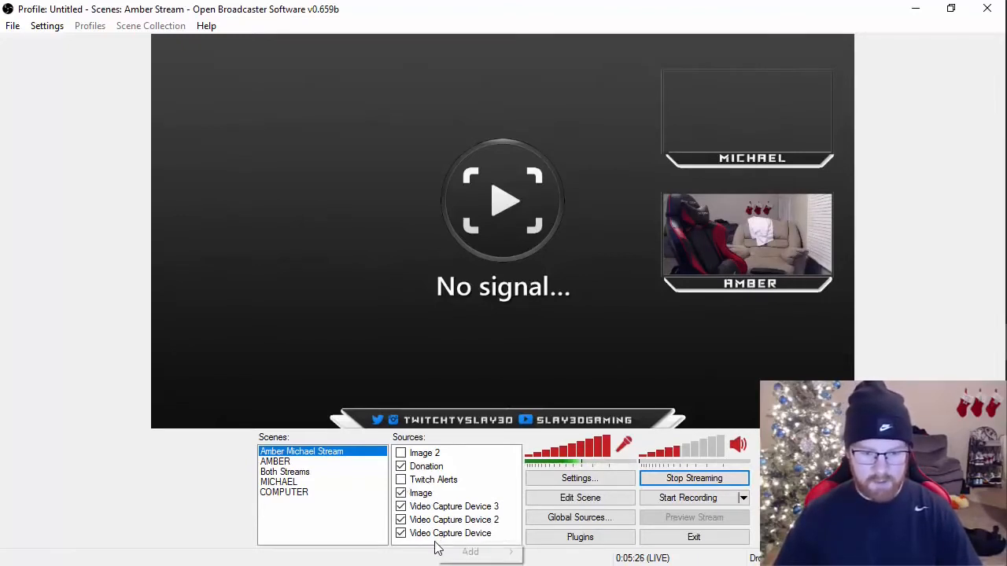
mouse_move(464, 556)
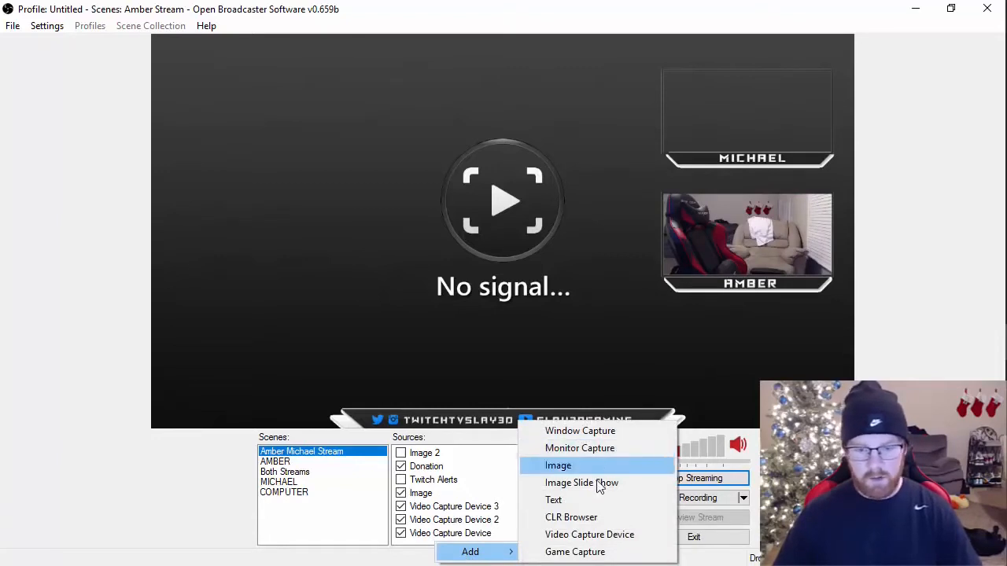
click(600, 519)
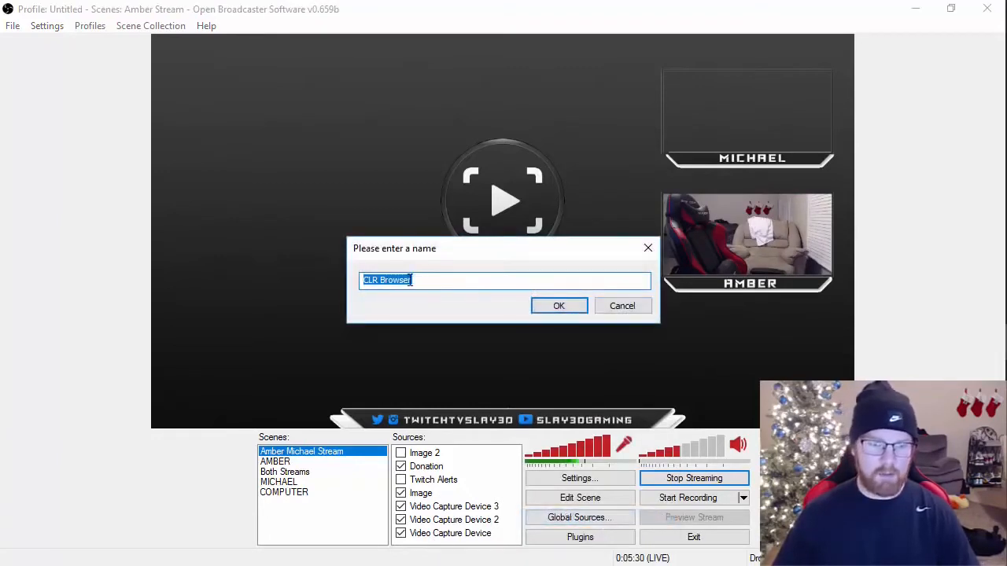
text(Twitch)
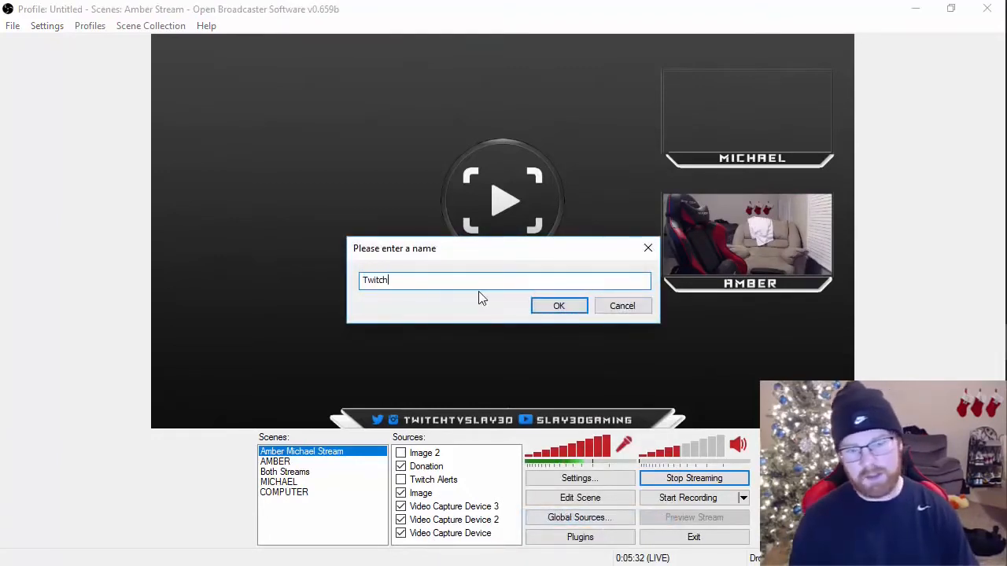
text(Alerts2)
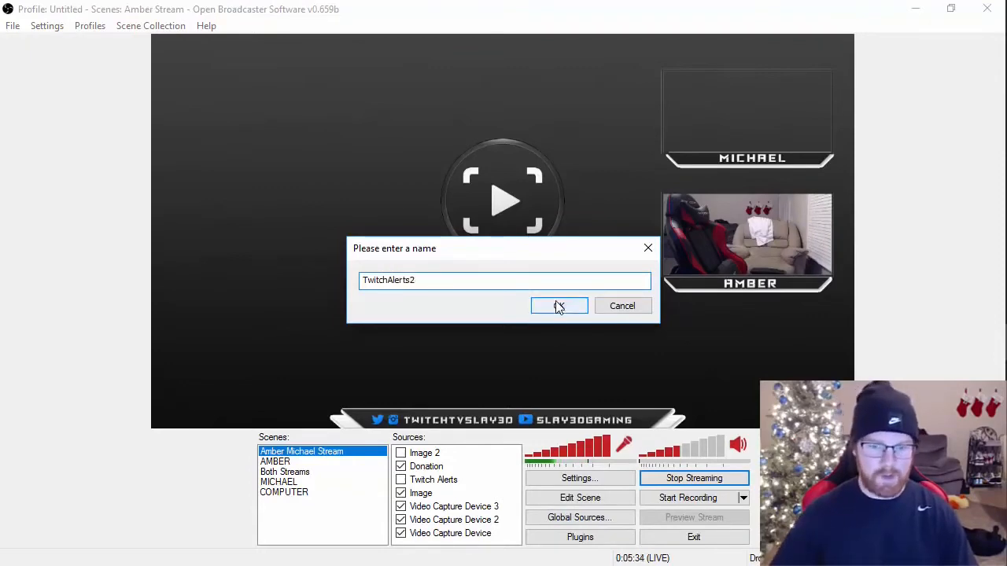
click(557, 306)
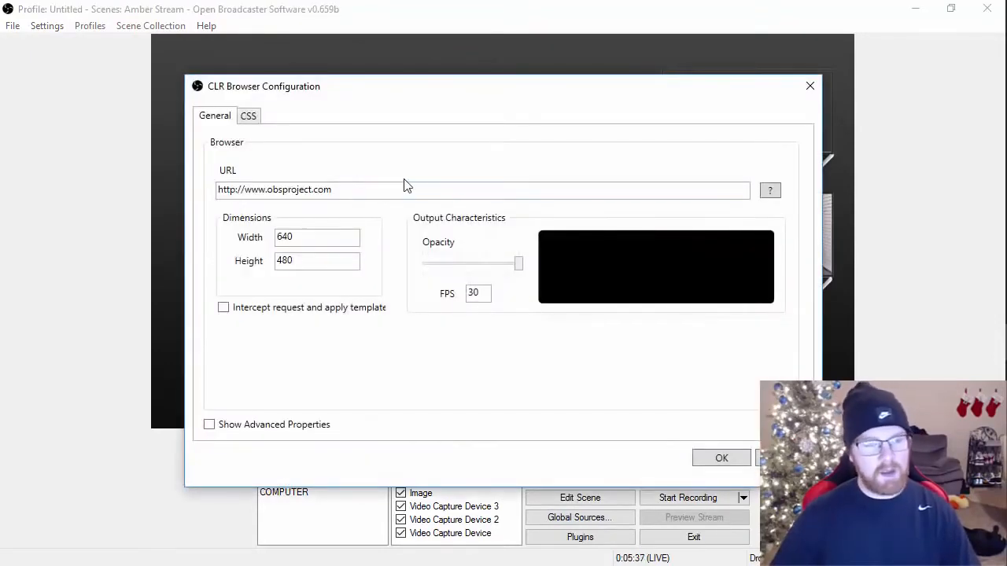
Replace the browser source's default URL with the copied private alert box widget URL and accept the configuration
drag(333, 189, 44, 181)
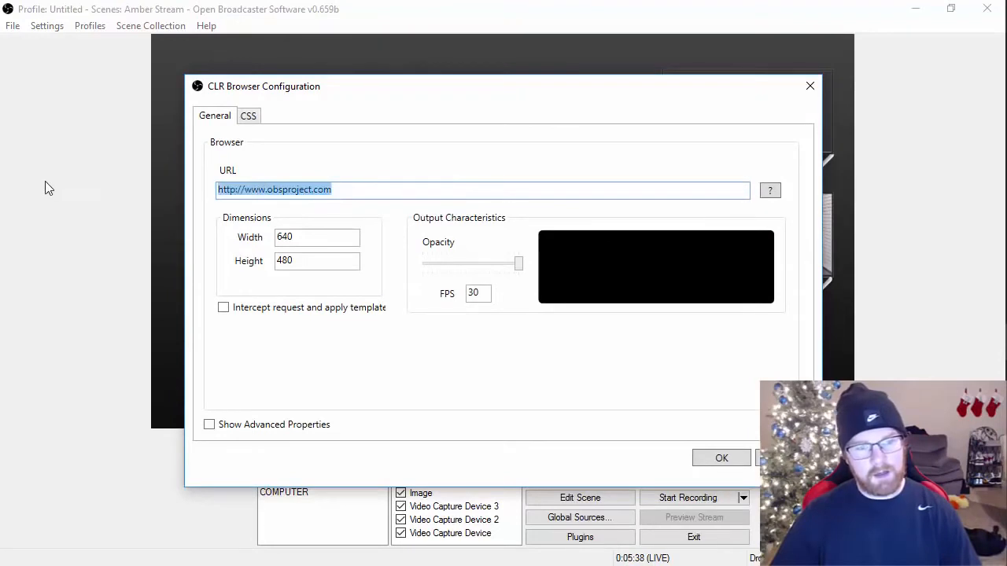
key(ctrl+v)
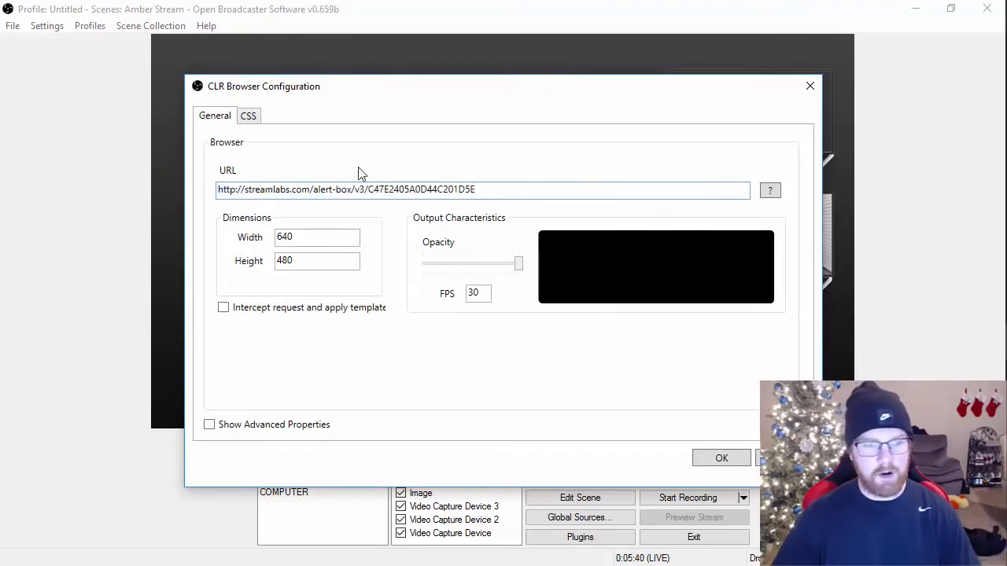
click(722, 459)
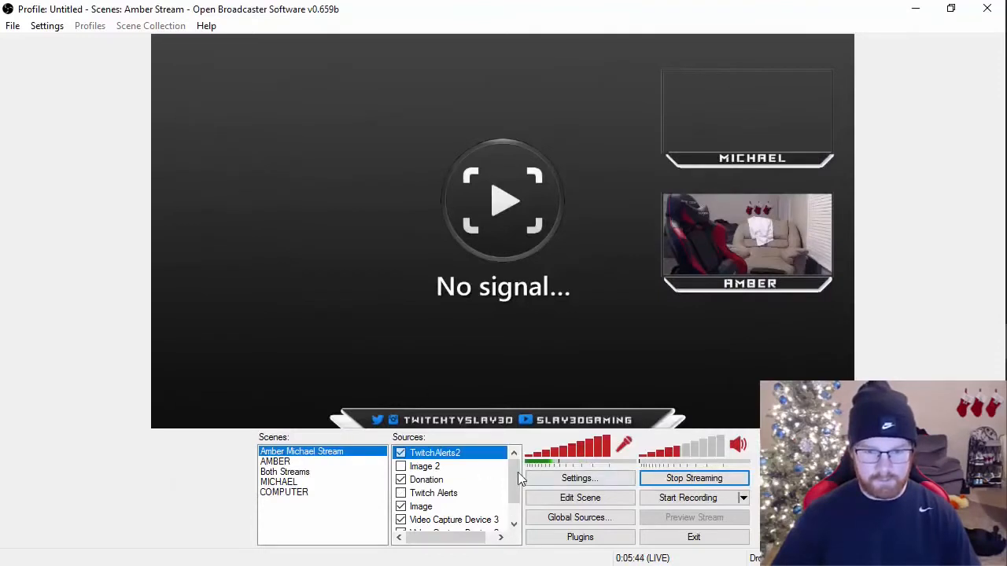
Enable scene editing and move the TwitchAlerts2 source to the middle of the scene
click(579, 498)
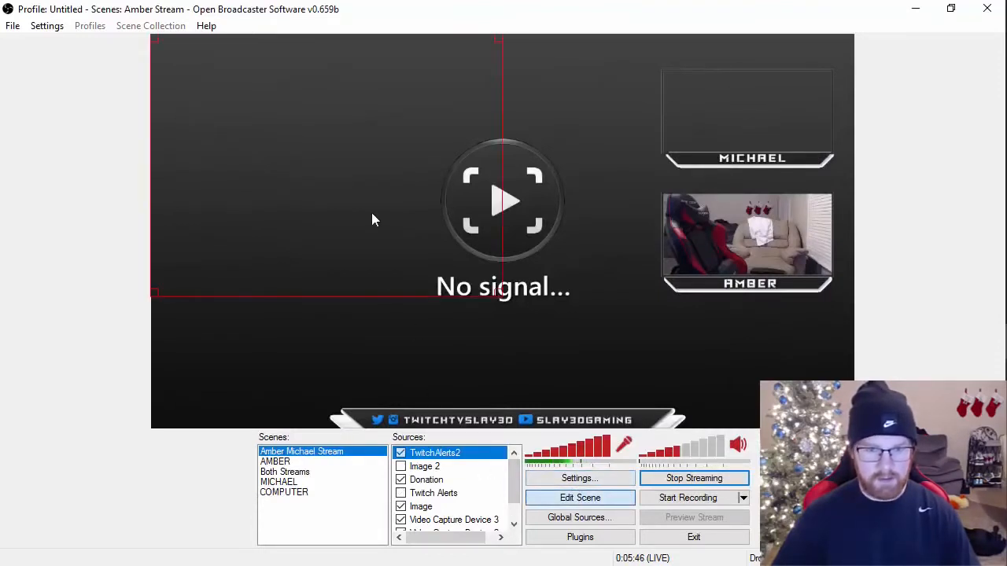
drag(373, 220, 542, 269)
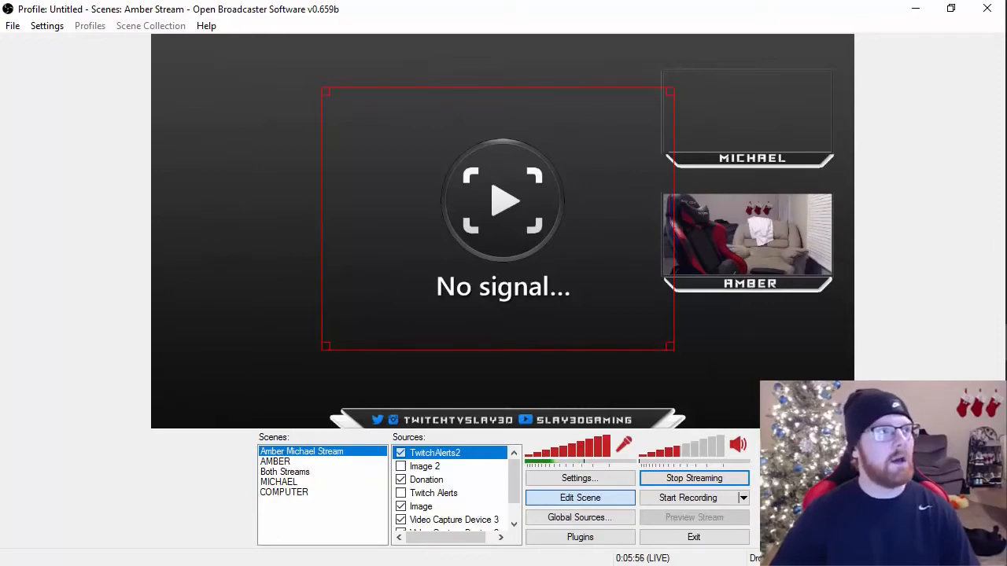
Switch to Streamlabs, move its browser window aside to watch a test donation alert in the OBS preview, and bring the window back
key(alt+Tab)
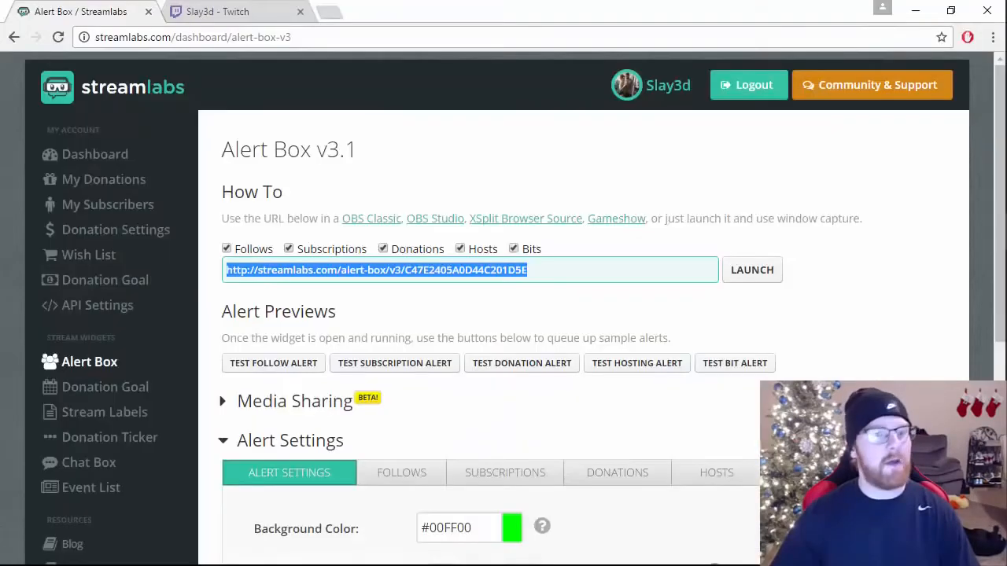
click(560, 211)
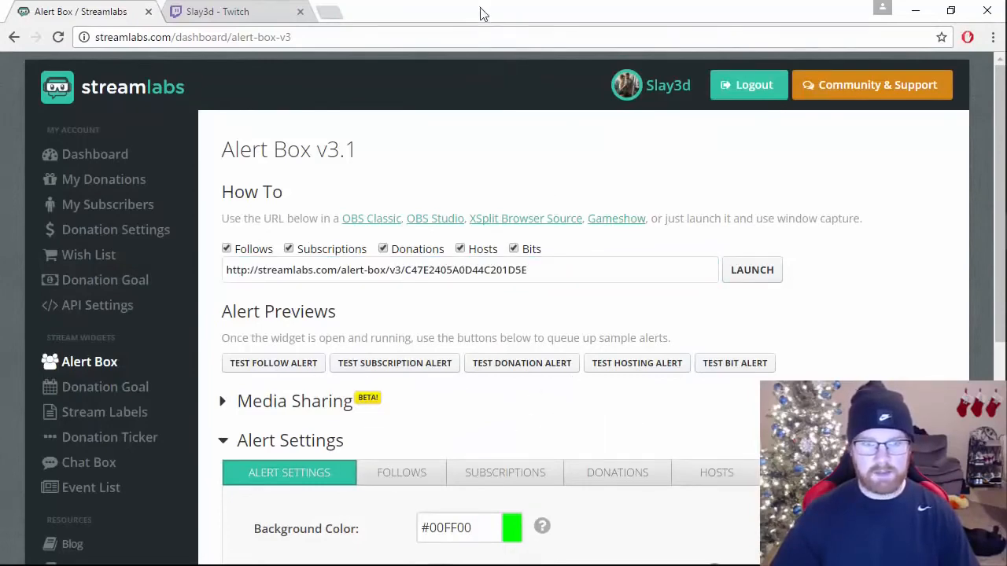
drag(478, 14, 0, 8)
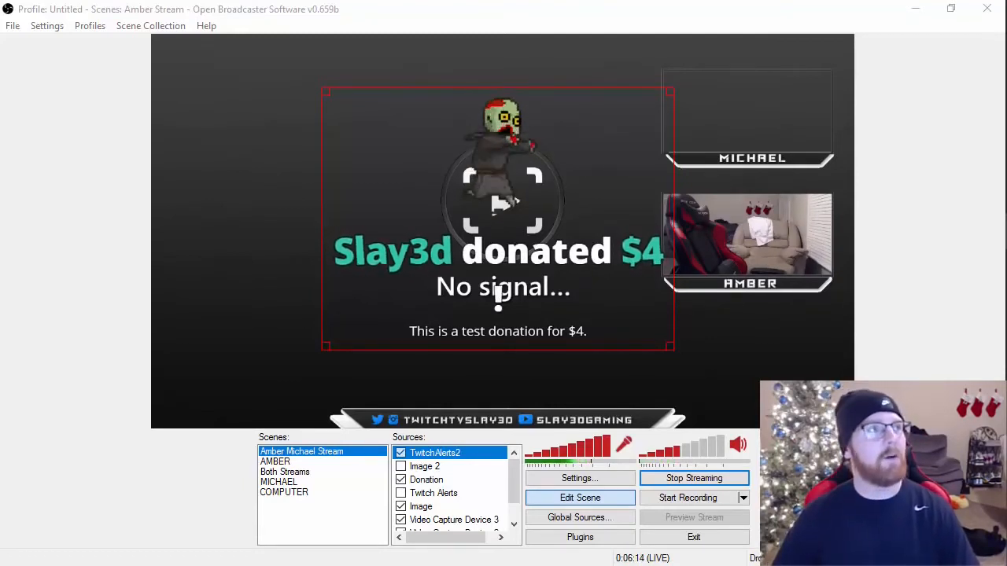
drag(633, 562, 526, 5)
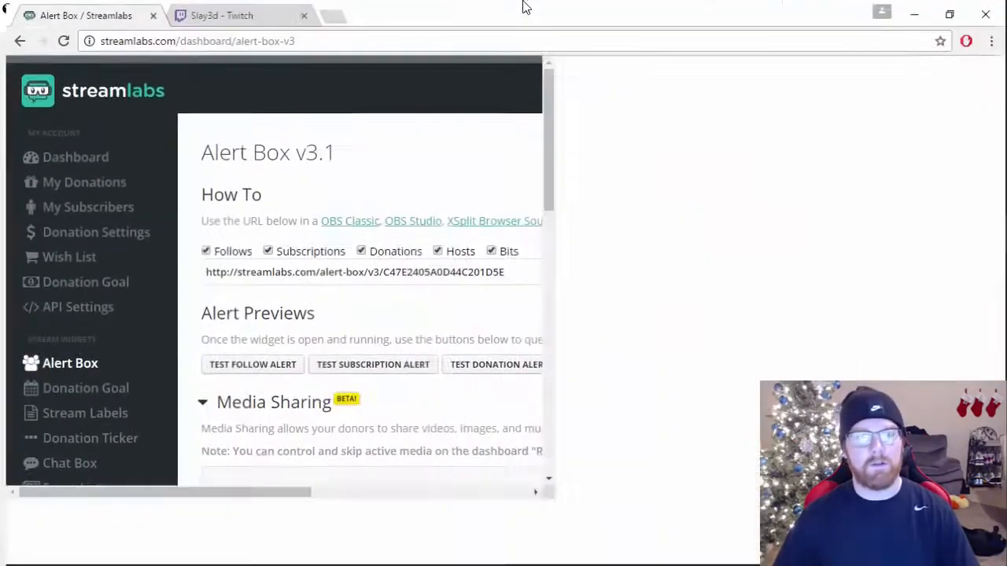
Check the stream on the Twitch channel page and look over the Media Sharing settings of the Streamlabs Alert Box
click(271, 10)
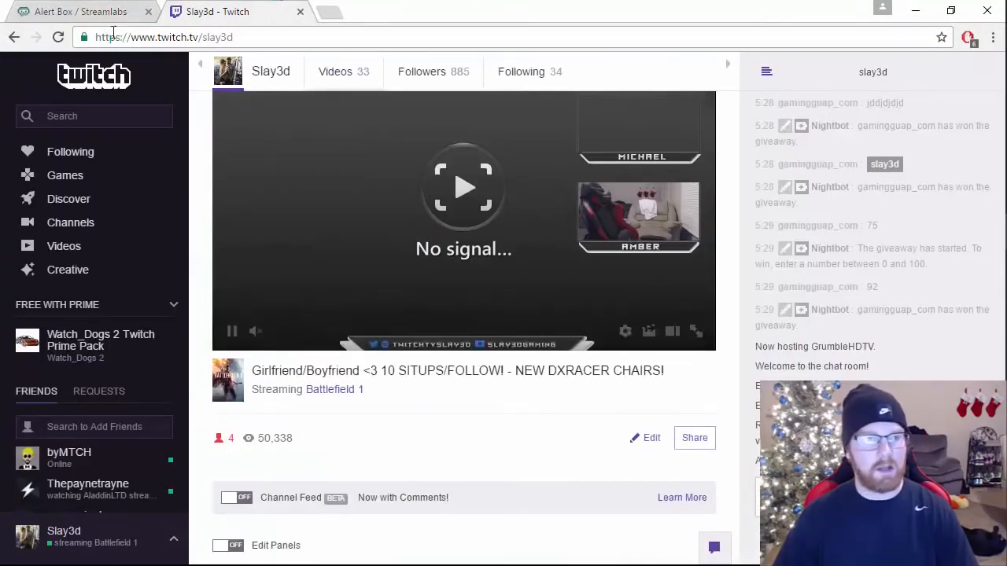
click(103, 8)
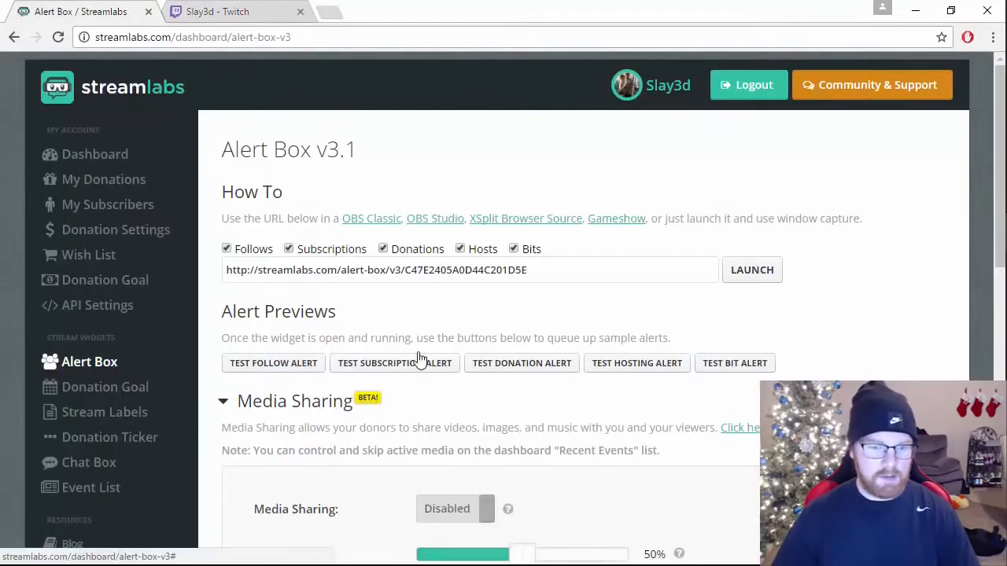
scroll(456, 319, down, 2)
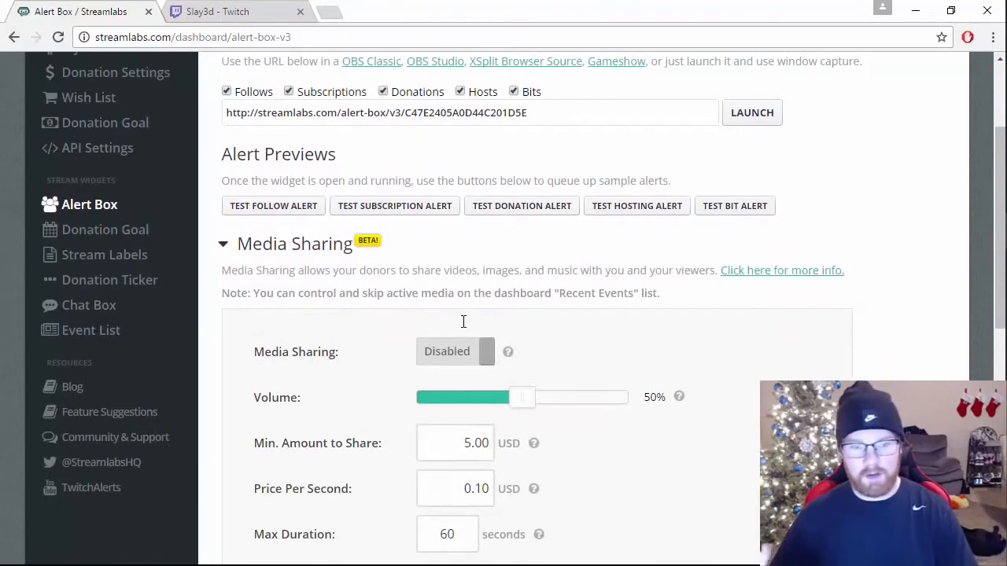
scroll(275, 314, up, 2)
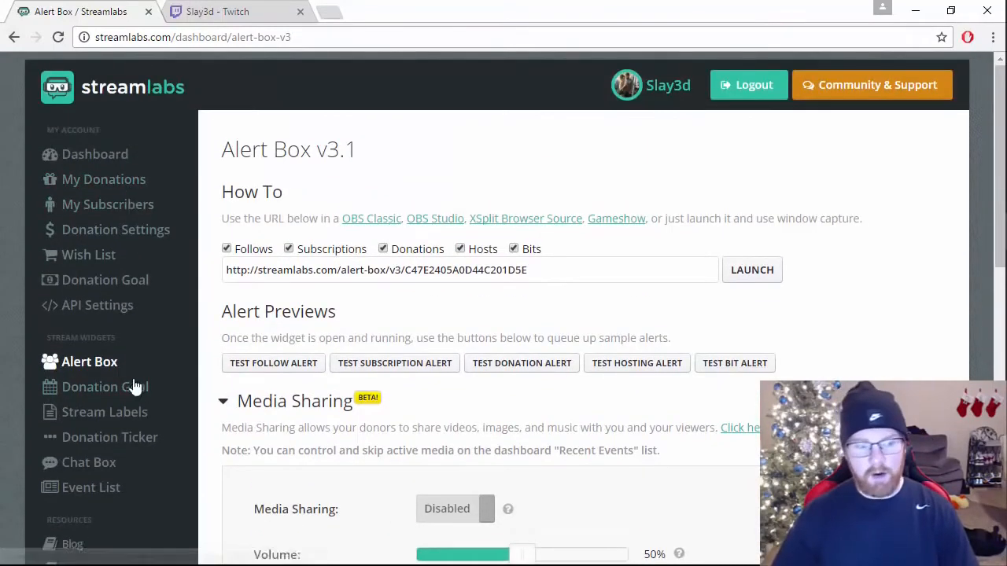
Review the received donations list and the payment methods offered in Donation Settings
click(132, 182)
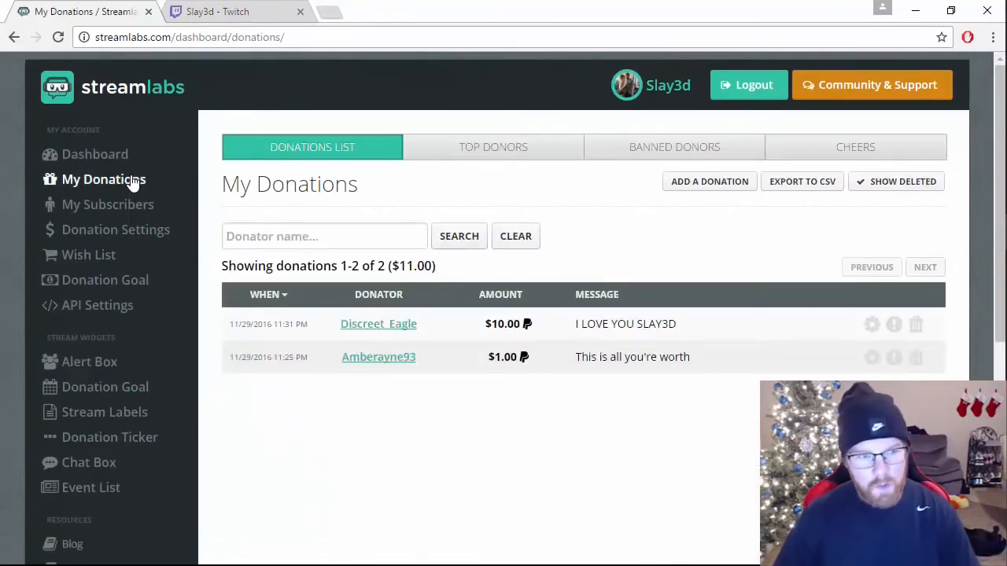
click(142, 229)
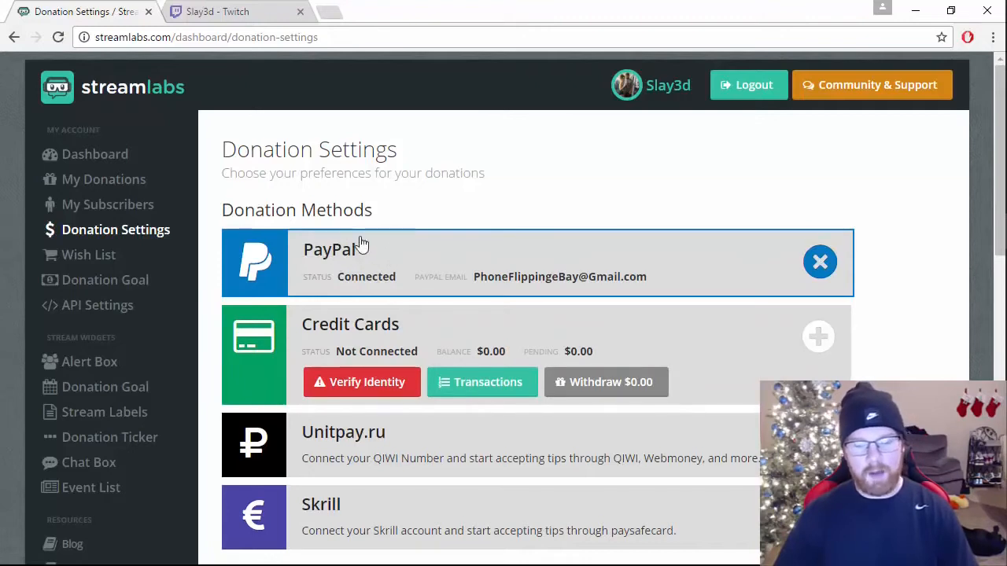
scroll(603, 170, down, 1)
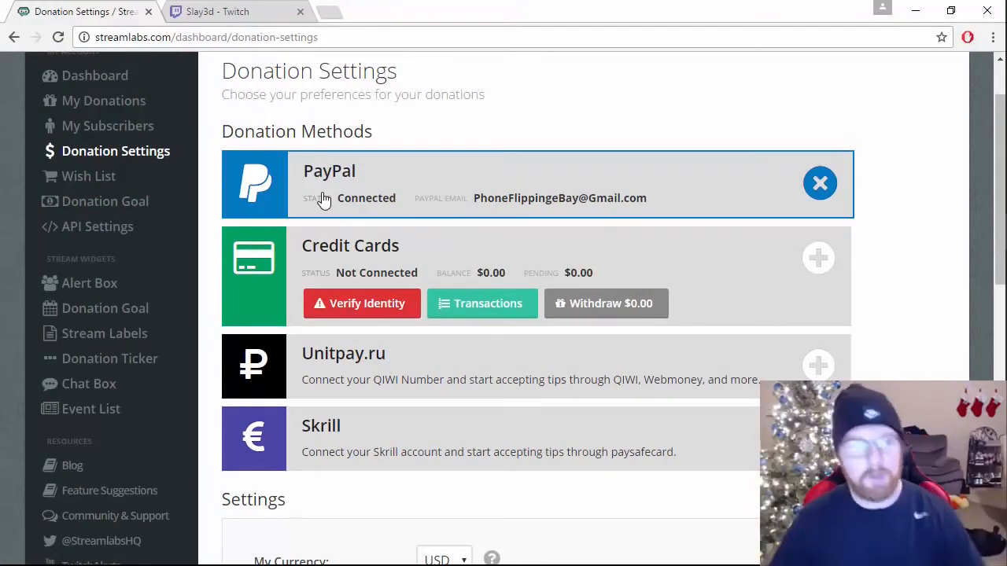
scroll(52, 221, up, 2)
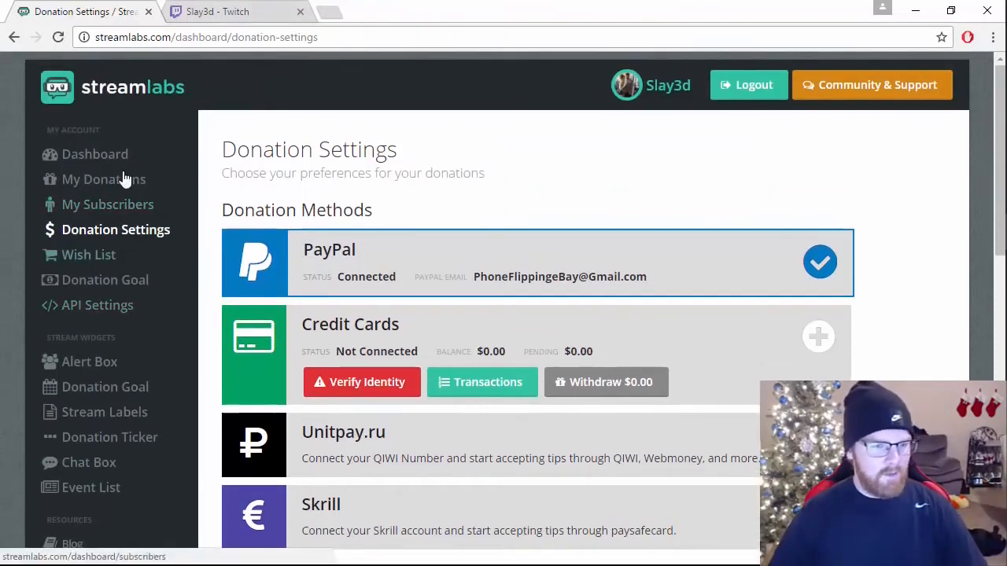
Open the account's Donation Goal page and examine the current goal's title and progress bar
click(126, 282)
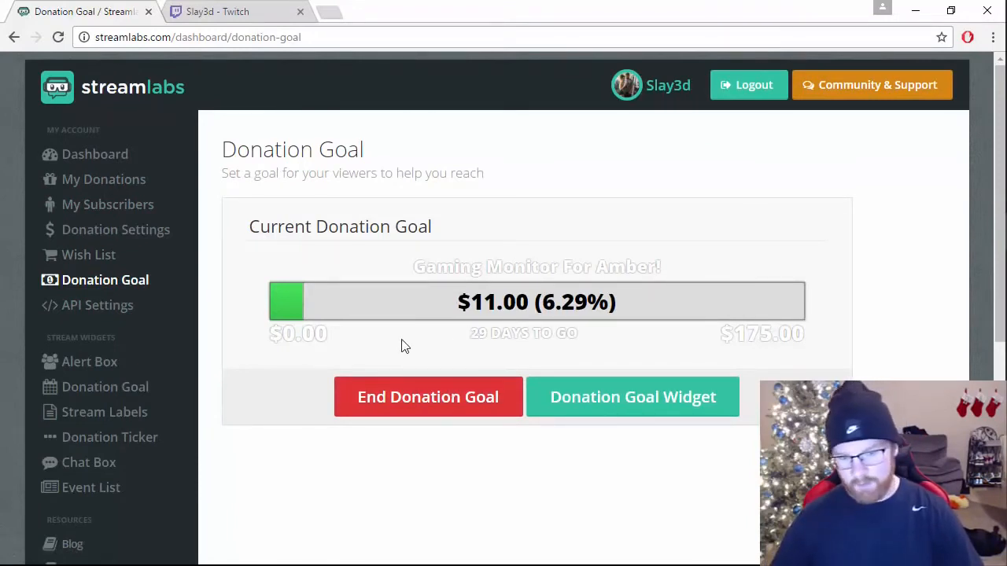
drag(399, 269, 706, 262)
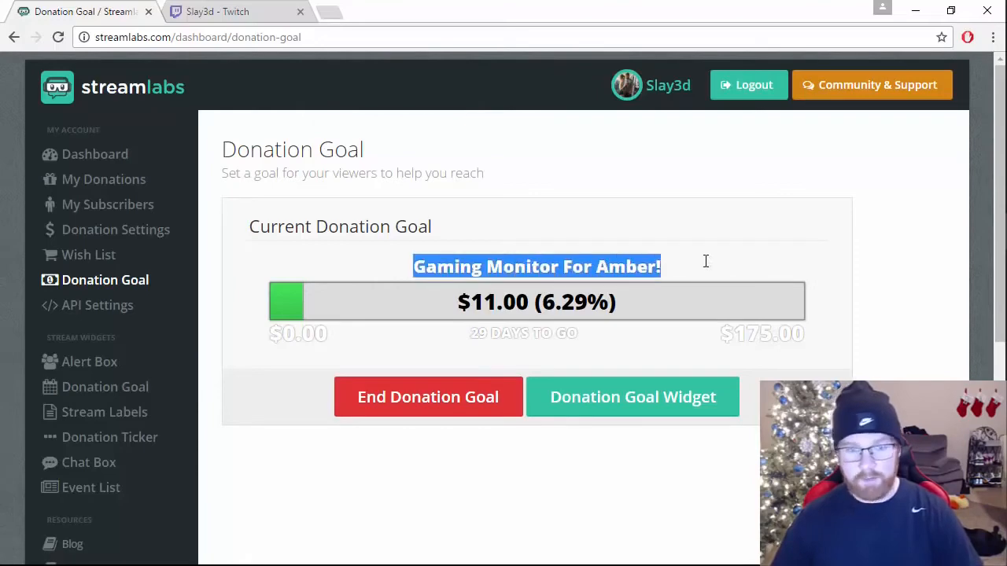
click(705, 261)
scroll(550, 348, down, 2)
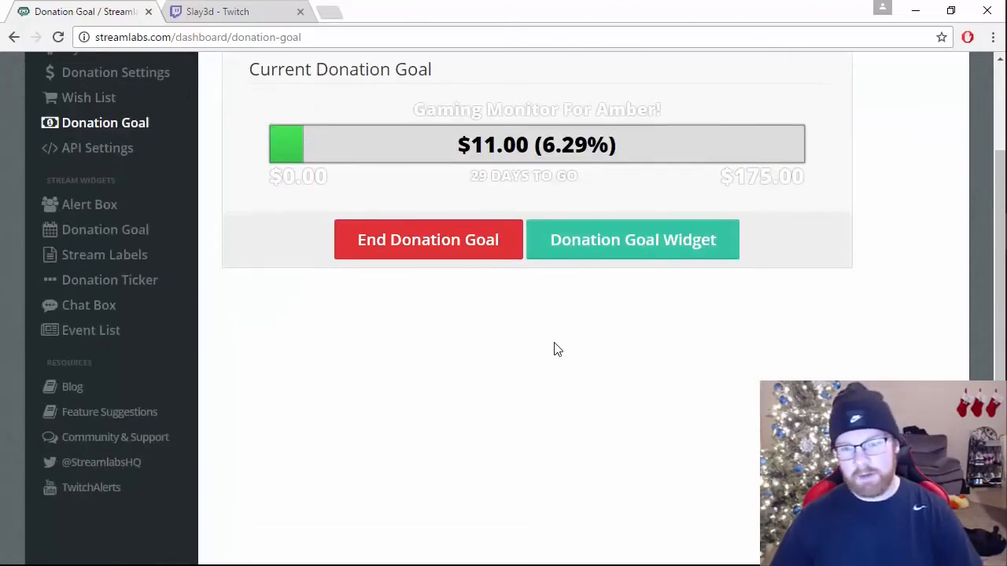
Open the Donation Goal widget page and review its preview, layout, colour, bar thickness and font settings
scroll(582, 238, up, 1)
click(590, 331)
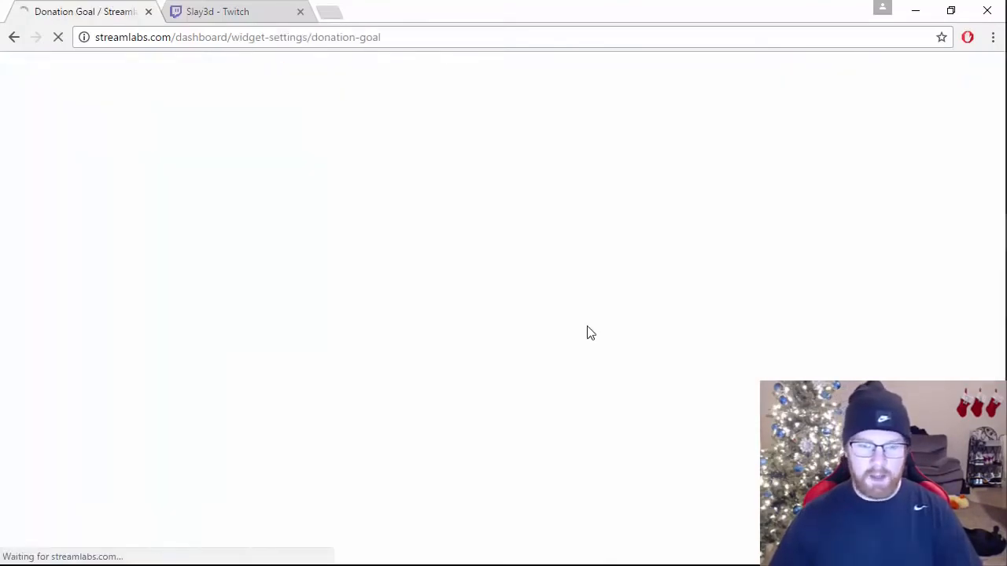
scroll(402, 250, down, 3)
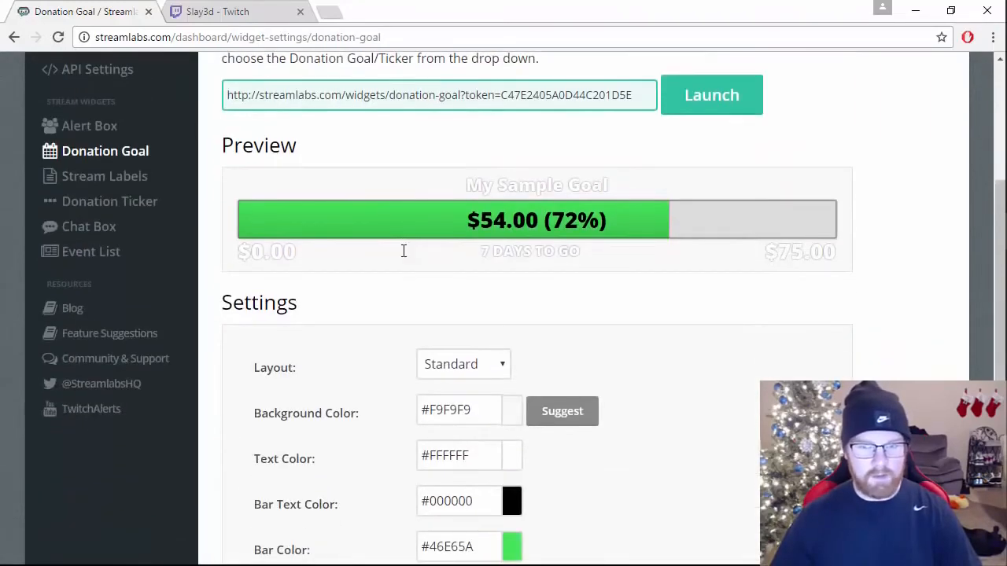
scroll(402, 250, down, 3)
scroll(354, 288, up, 5)
scroll(474, 353, down, 5)
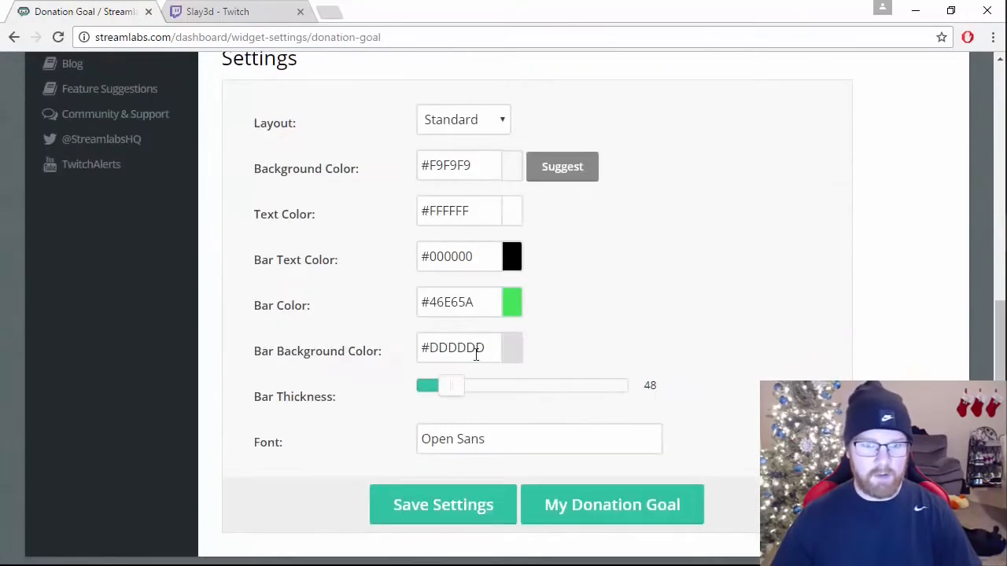
scroll(472, 359, up, 6)
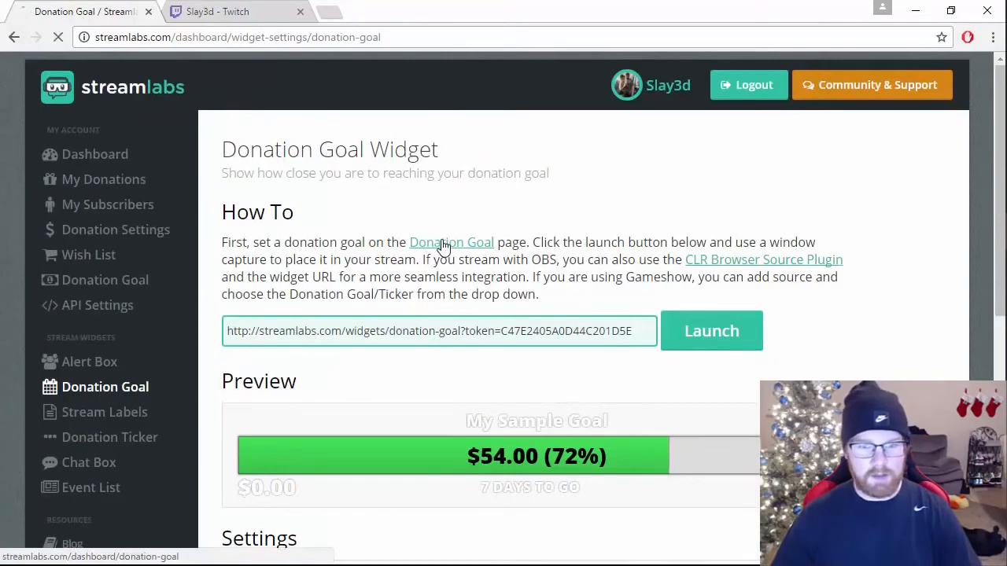
Revisit the account's Donation Goal page, return to the Donation Goal widget page and copy the widget URL
click(445, 243)
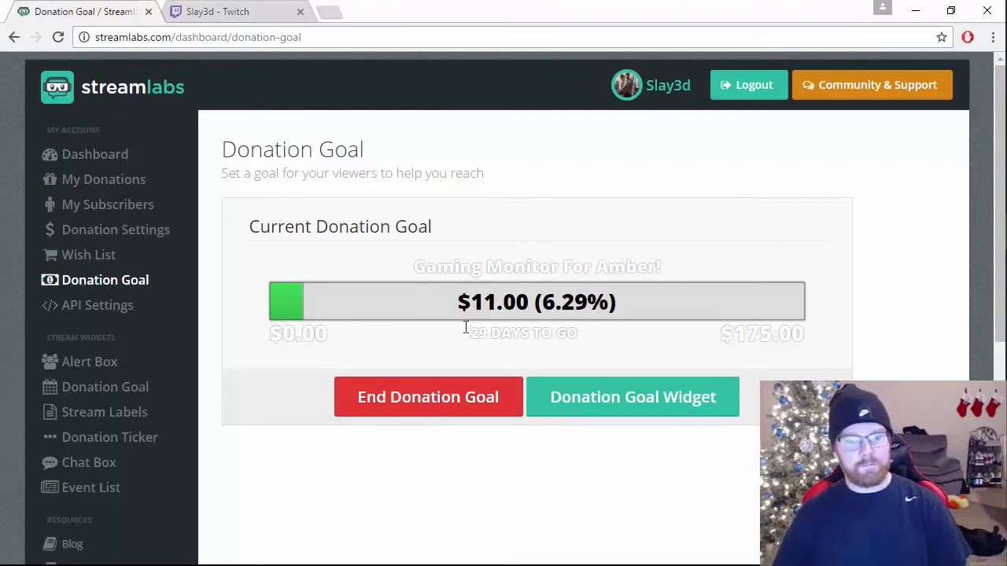
click(609, 398)
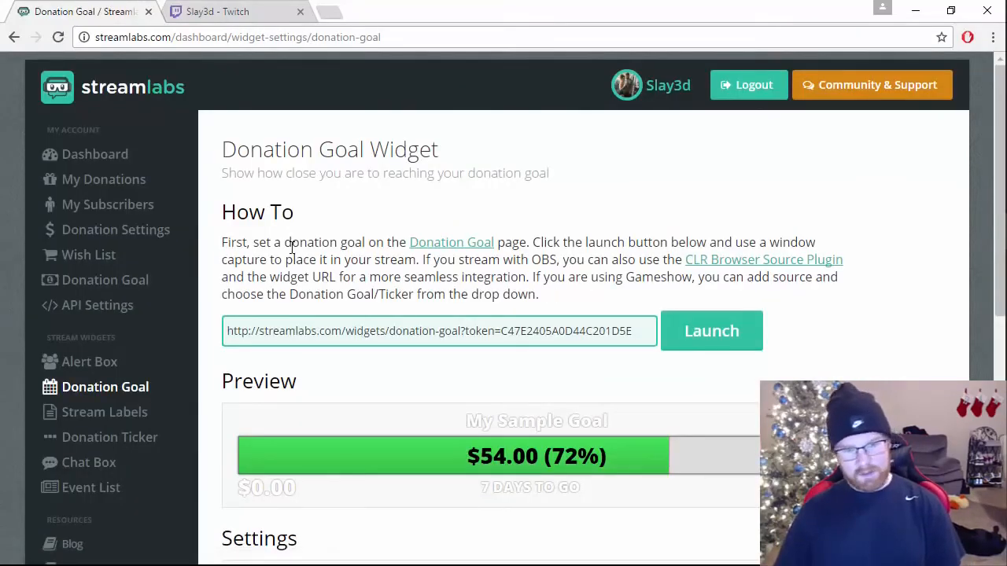
triple_click(395, 331)
key(ctrl+c)
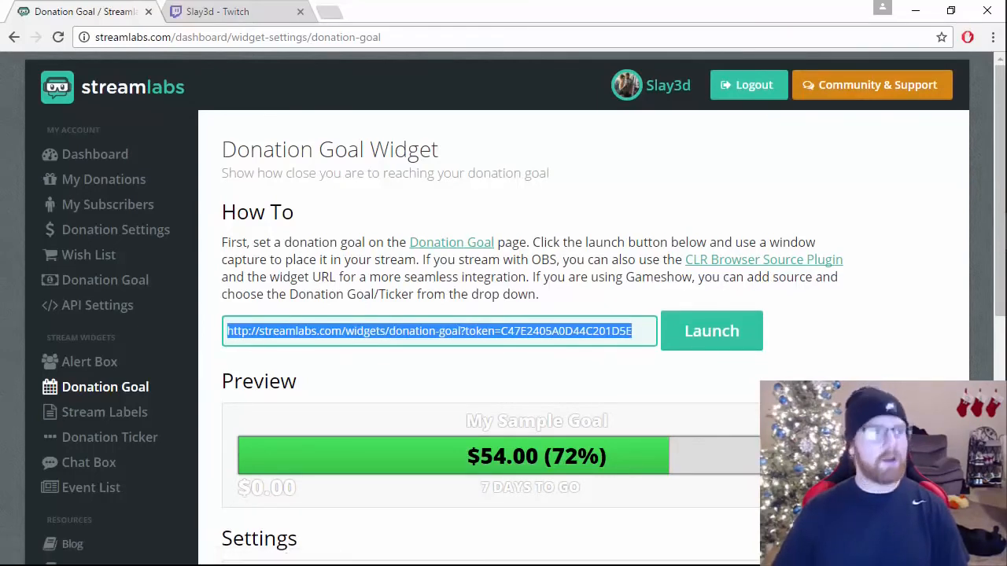
Switch to OBS and toggle the Donation source so the existing donation goal bar shows in the preview
key(alt+Tab)
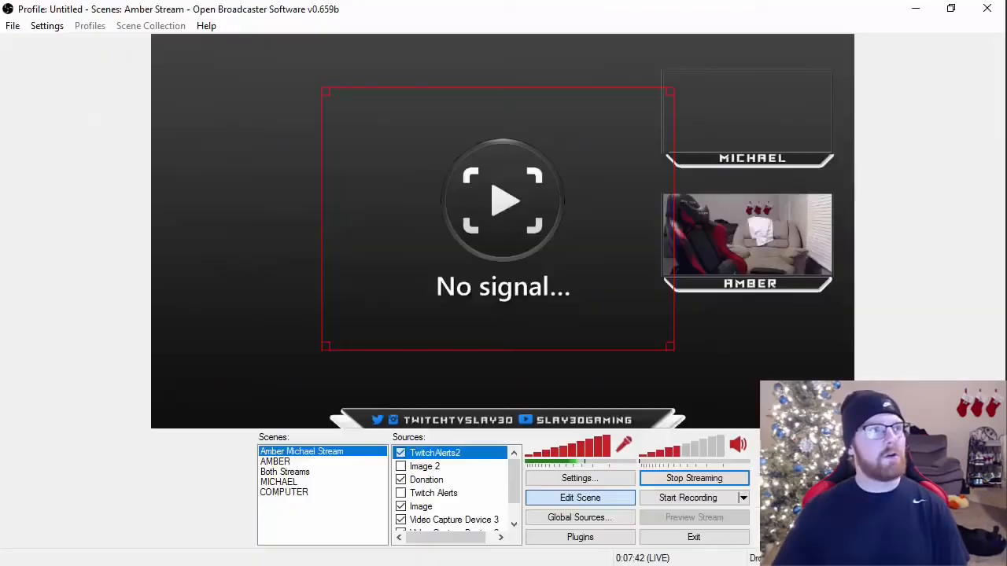
click(262, 397)
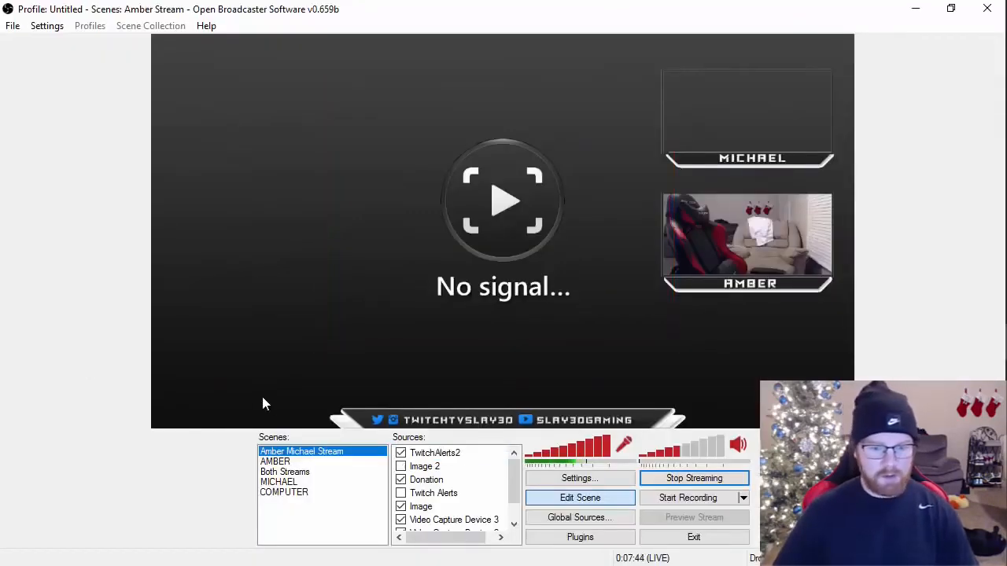
click(401, 480)
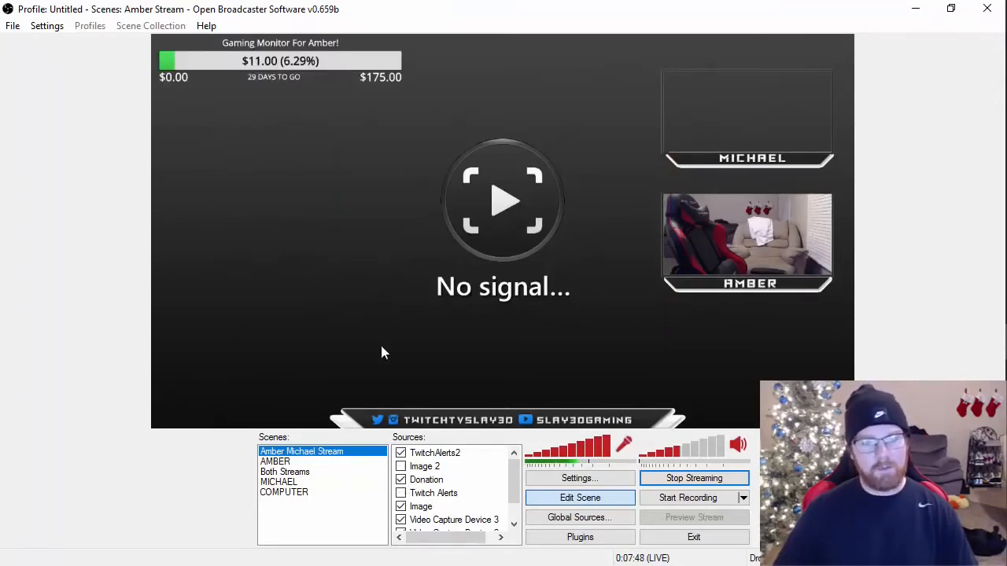
click(401, 479)
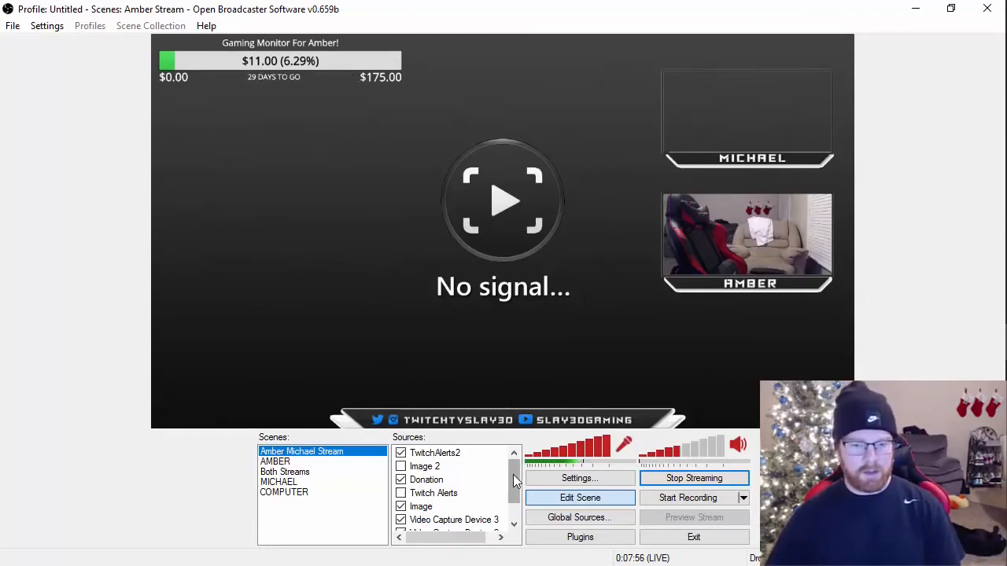
Add a CLR Browser source named DONATIONALERT2 to the Amber Michael Stream scene
drag(513, 474, 509, 523)
right_click(477, 521)
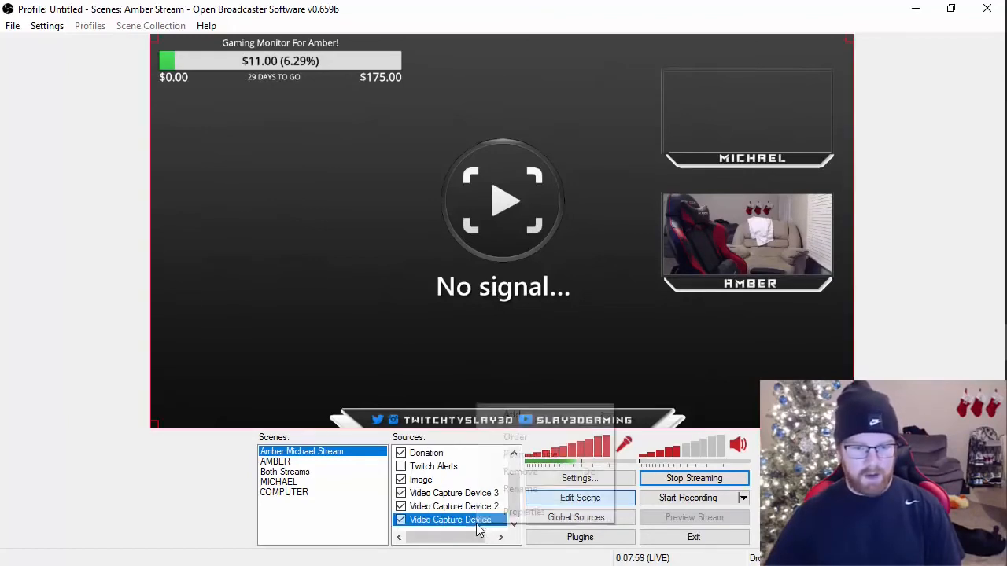
mouse_move(517, 414)
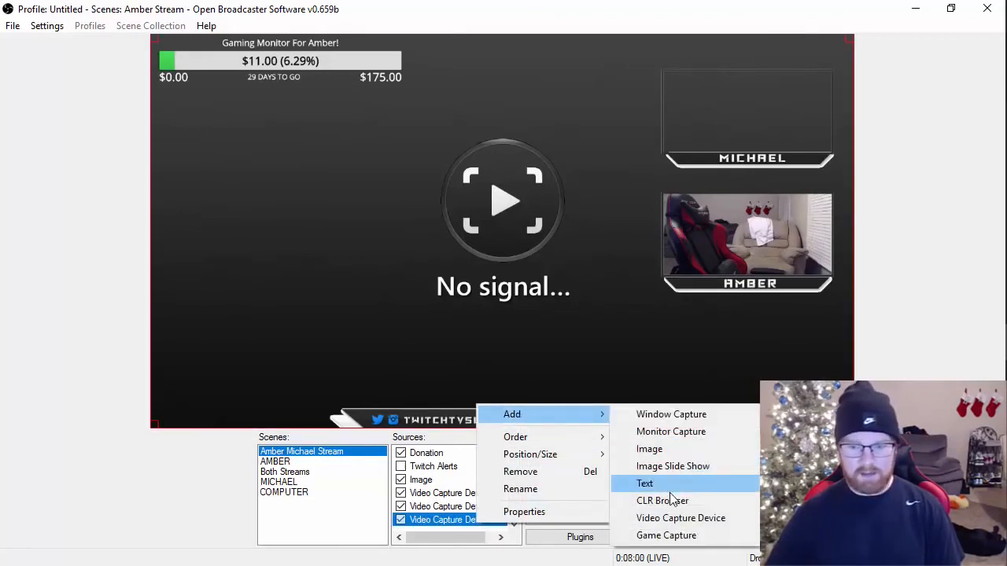
click(674, 500)
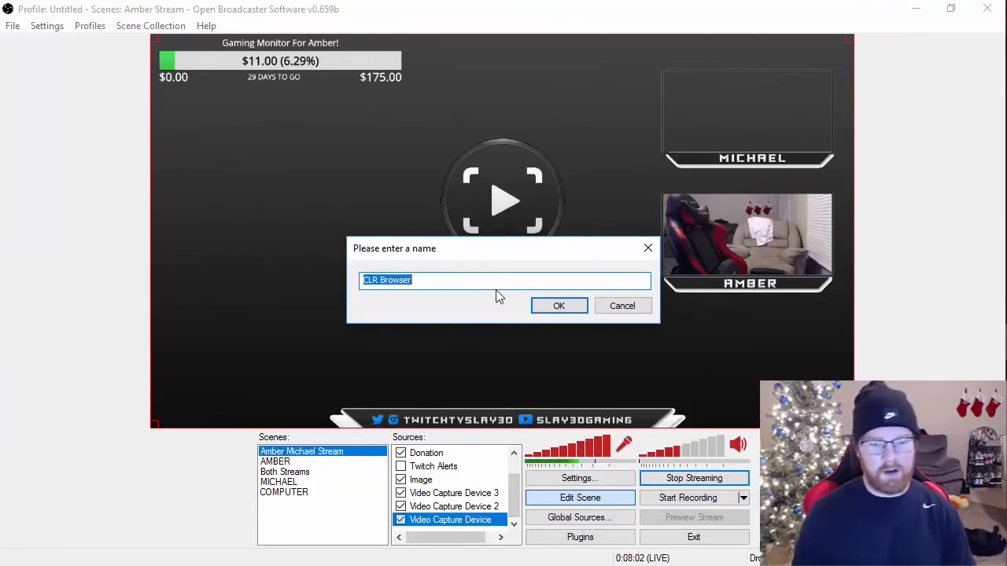
text(DONATIONALE)
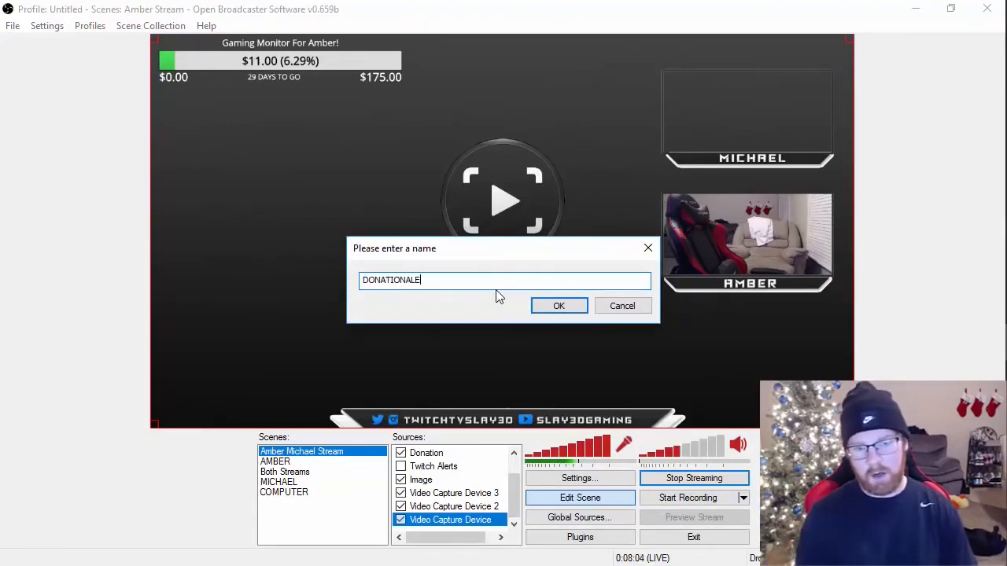
text(RT2)
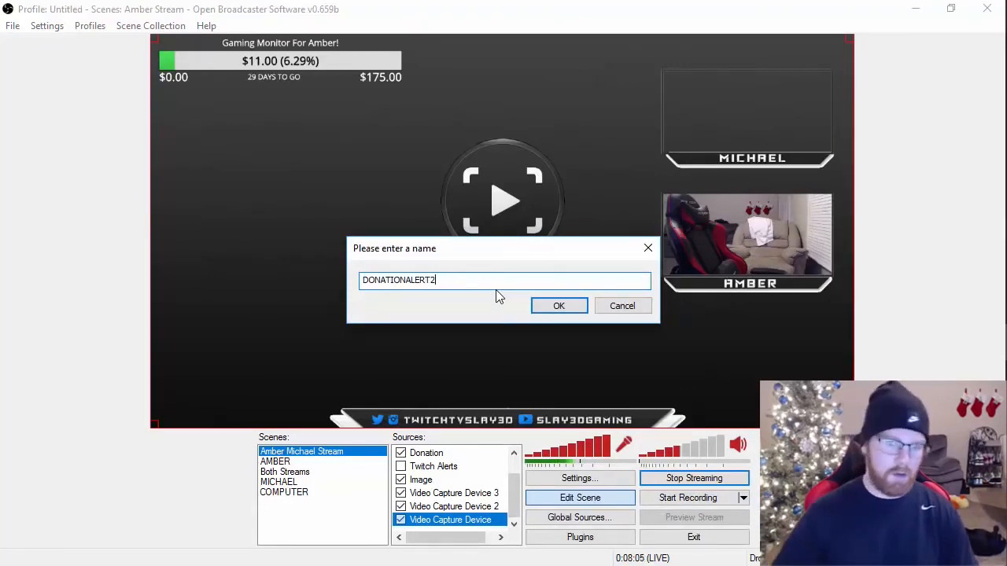
click(559, 306)
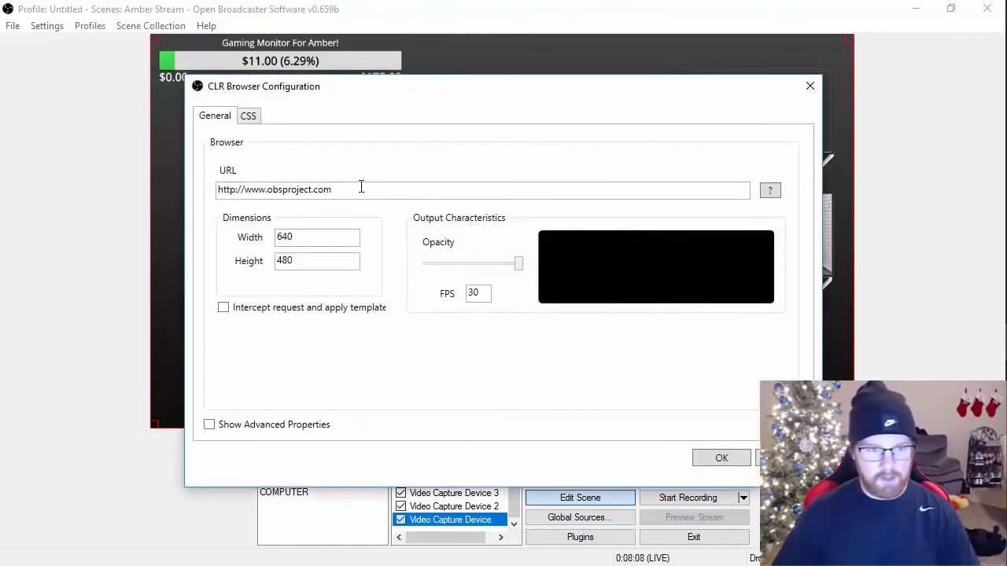
Paste the copied donation goal widget URL with its token as the new source's URL and accept the configuration
double_click(361, 189)
key(ctrl+v)
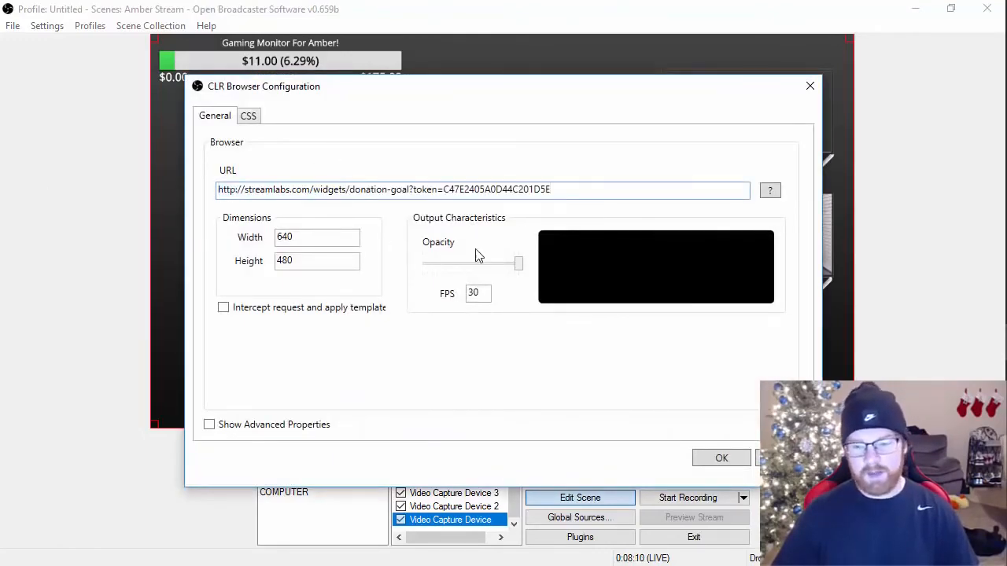
click(715, 458)
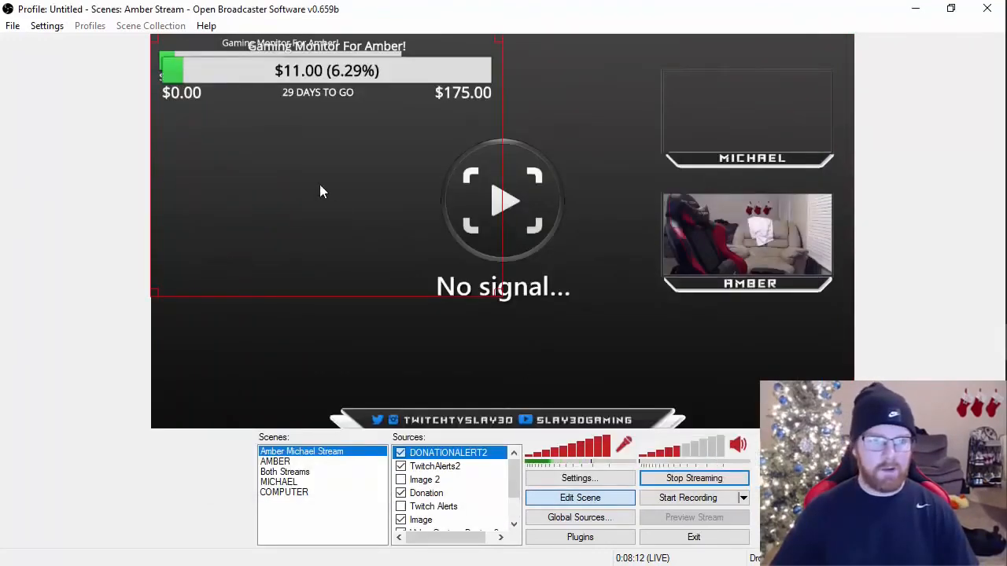
Move the DONATIONALERT2 goal bar towards the centre of the preview and delete that source
drag(411, 295, 493, 256)
key(Delete)
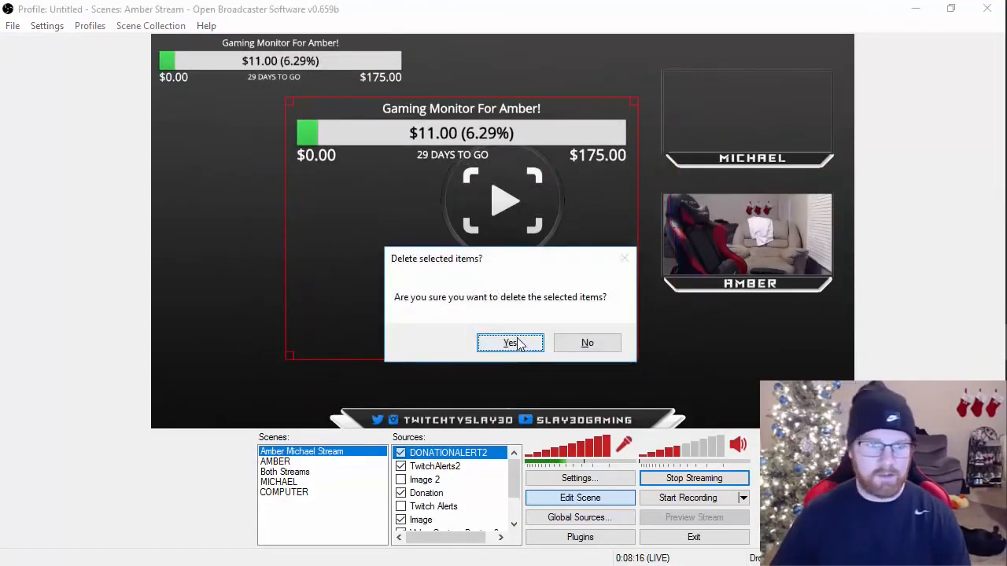
click(518, 339)
Delete the TwitchAlerts2 source from the scene and enable the Twitch Alerts source
scroll(517, 476, down, 2)
scroll(519, 464, up, 2)
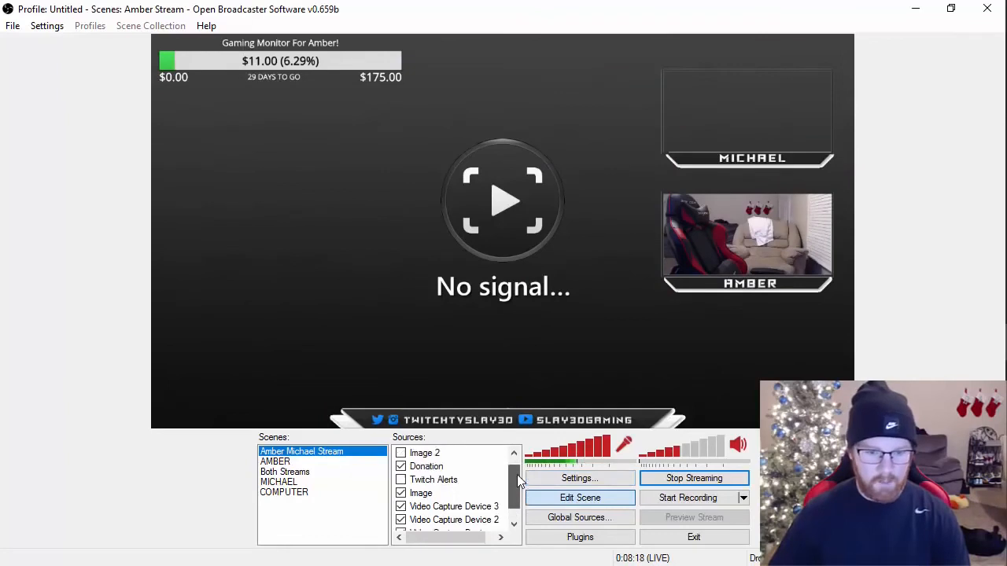
click(433, 454)
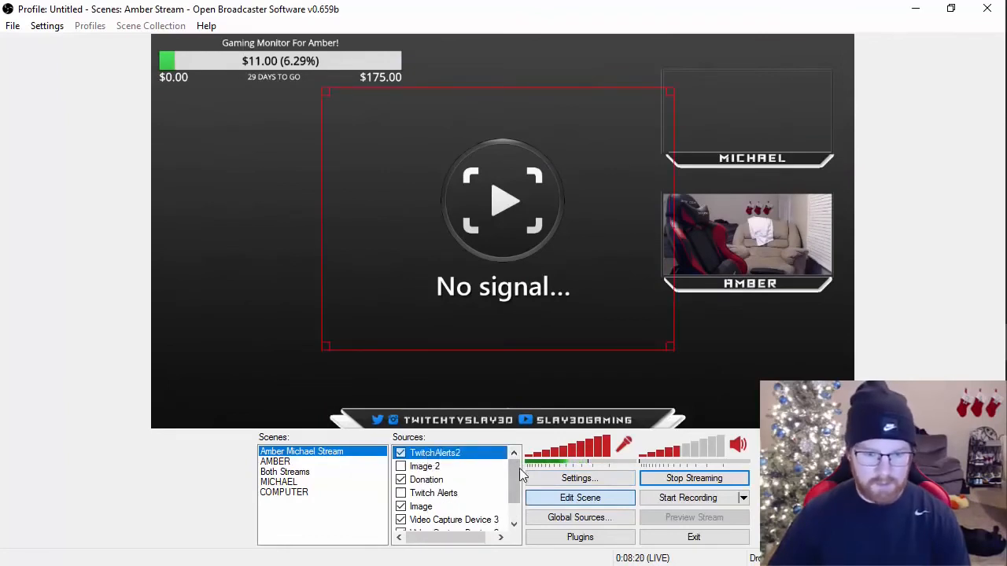
key(Delete)
click(507, 342)
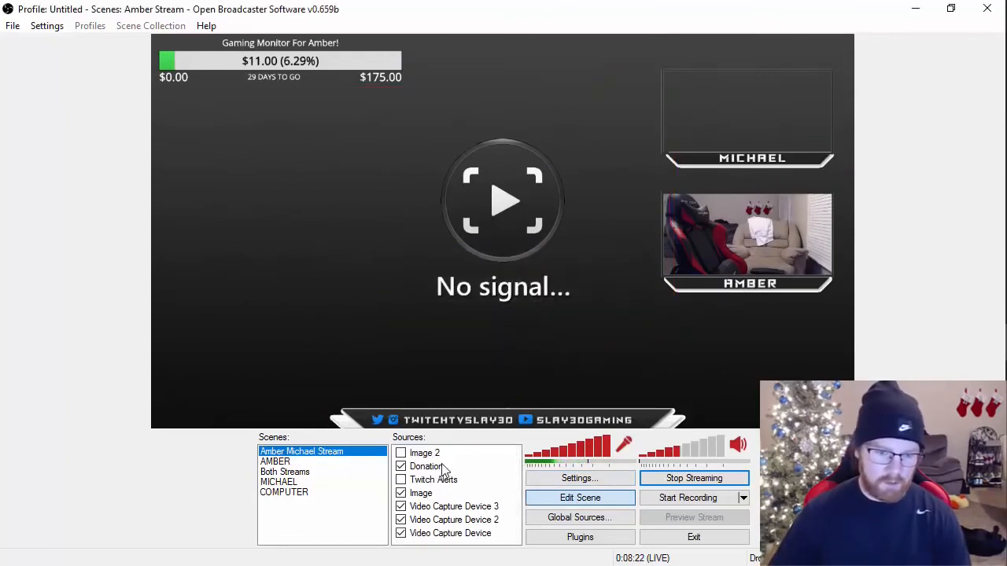
click(402, 482)
click(402, 482)
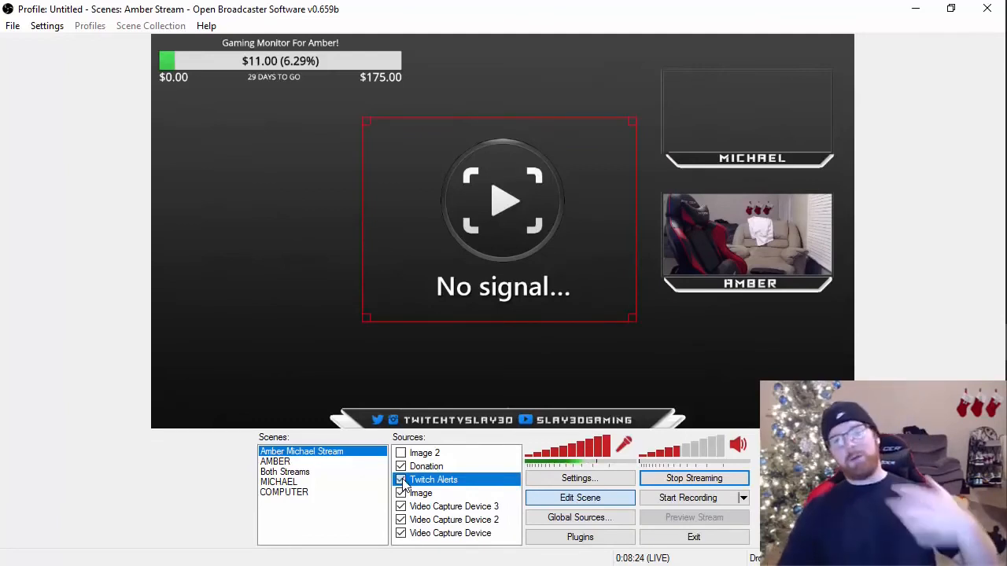